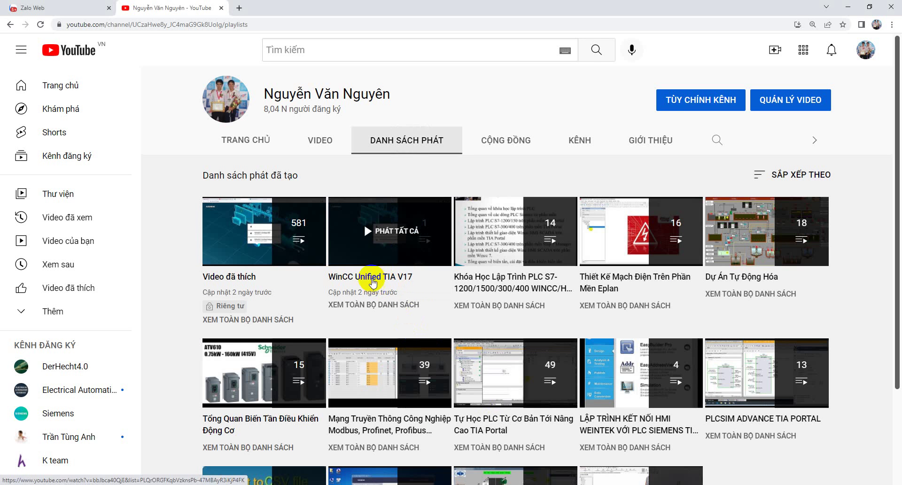
Browse the YouTube channel's videos and WinCC Unified TIA V17 playlist, then minimize the browser
{"action": "left_click", "coordinate": [319, 141]}
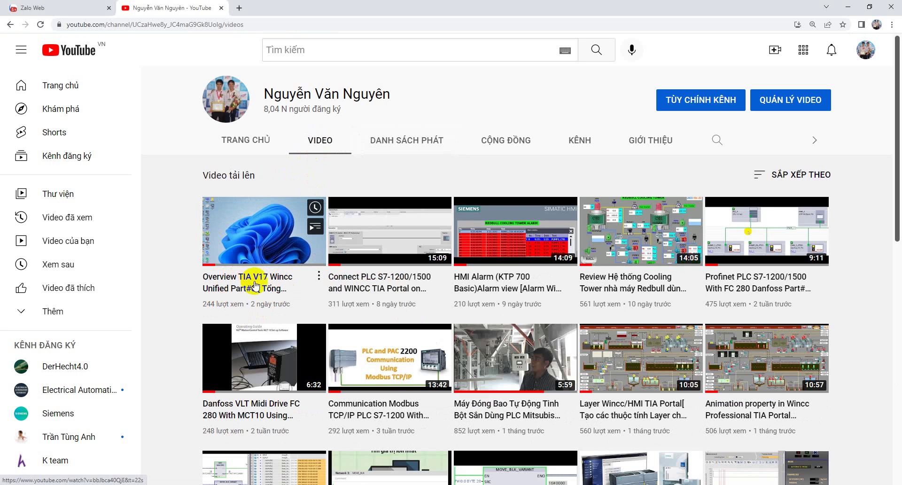
{"action": "left_click", "coordinate": [384, 137]}
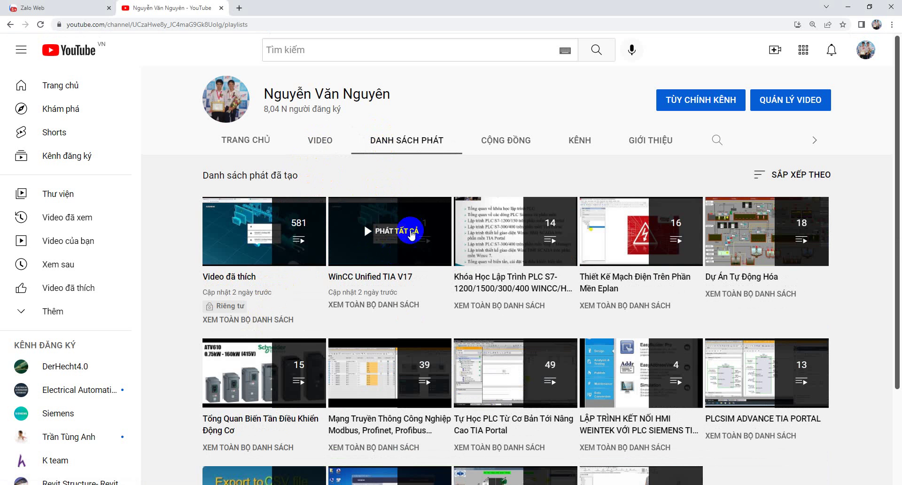
{"action": "left_click", "coordinate": [382, 217]}
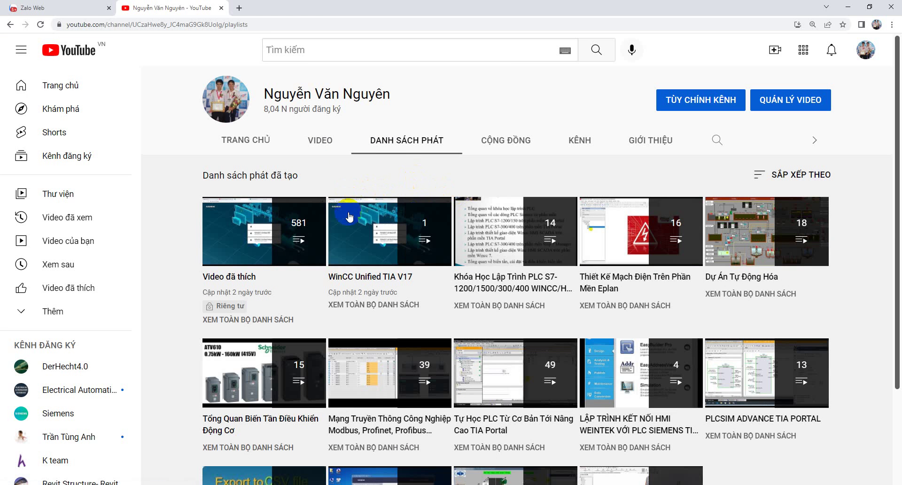
{"action": "left_click", "coordinate": [854, 6]}
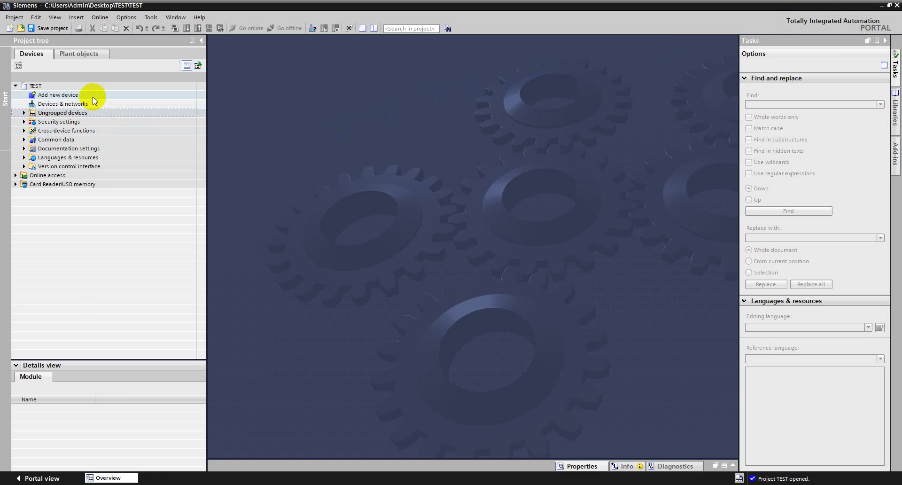
Add a 10" MTP1000 Unified Comfort panel, 6AV2 128-3KB06-0AXx, as HMI_1
{"action": "left_click", "coordinate": [43, 477]}
{"action": "left_click", "coordinate": [377, 150]}
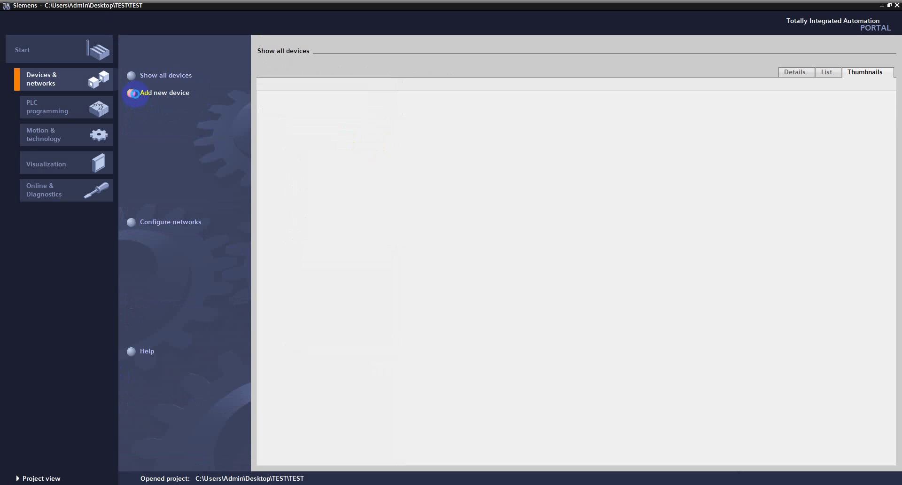
{"action": "left_click", "coordinate": [133, 92]}
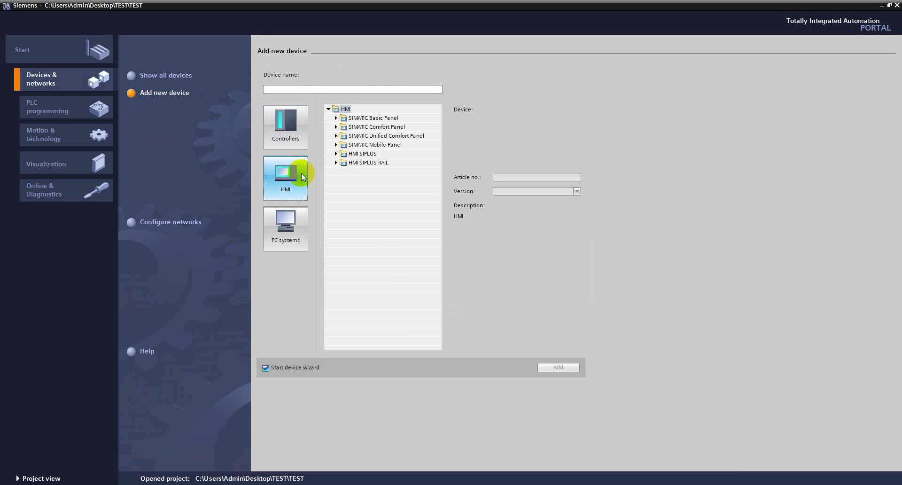
{"action": "left_click", "coordinate": [336, 136]}
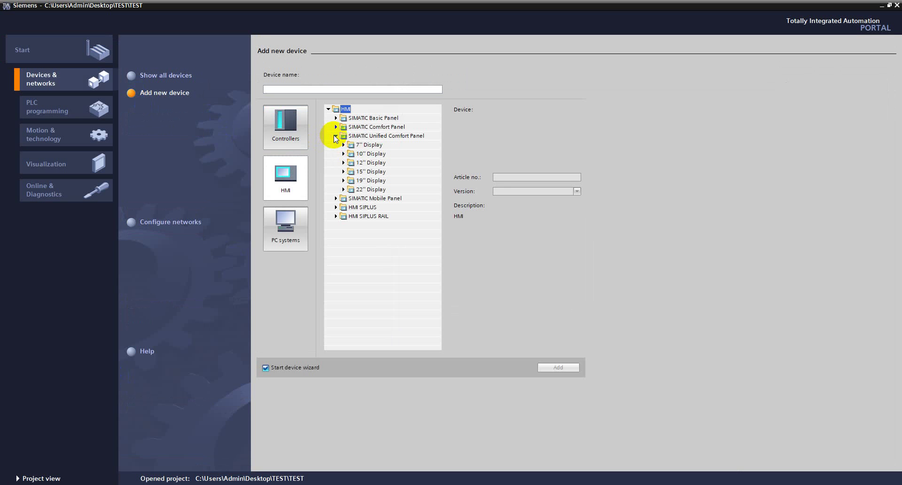
{"action": "left_click", "coordinate": [343, 153]}
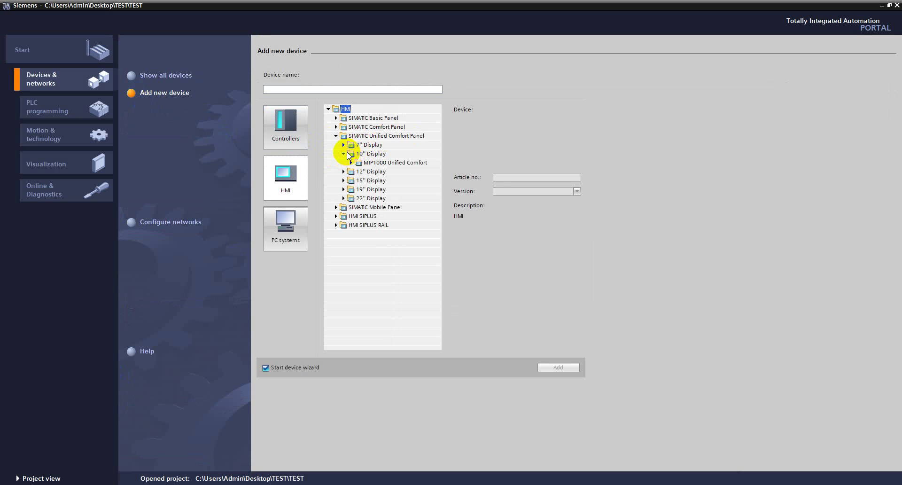
{"action": "left_click", "coordinate": [351, 162]}
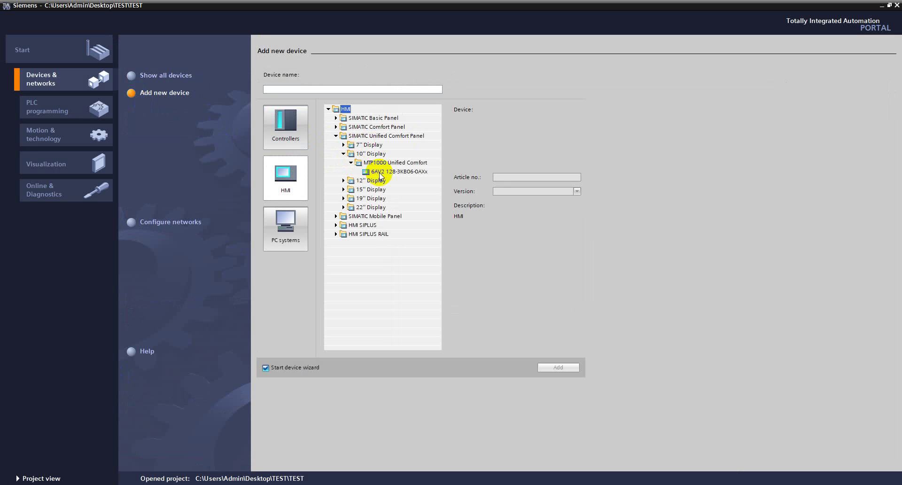
{"action": "left_click", "coordinate": [407, 172]}
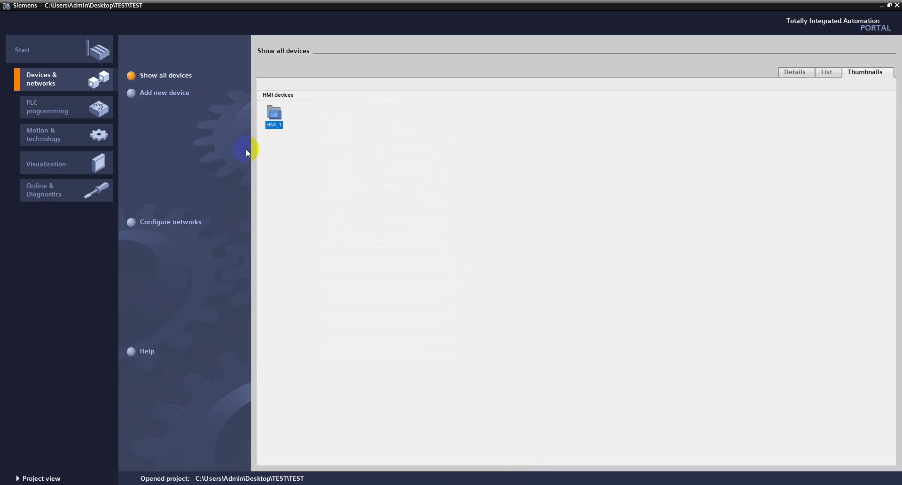
Open HMI_1 in the project view and add Screen_1 under its Screens folder
{"action": "double_click", "coordinate": [272, 113]}
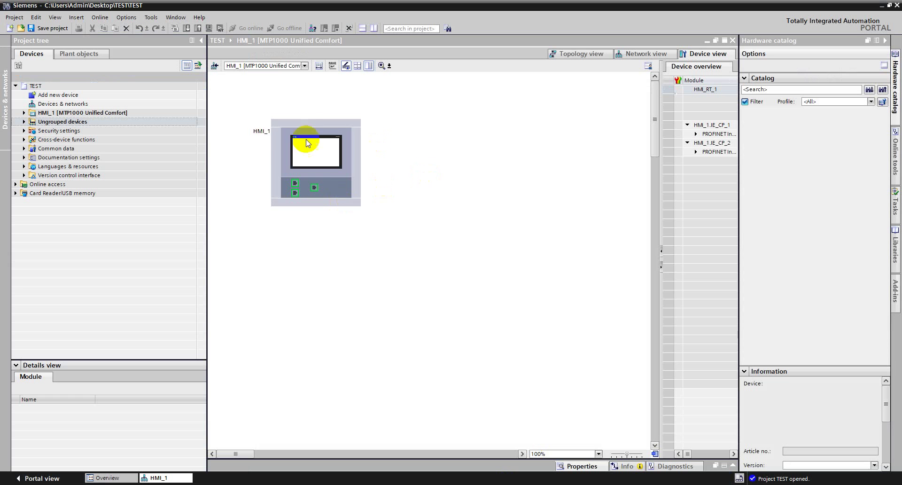
{"action": "left_click", "coordinate": [307, 142]}
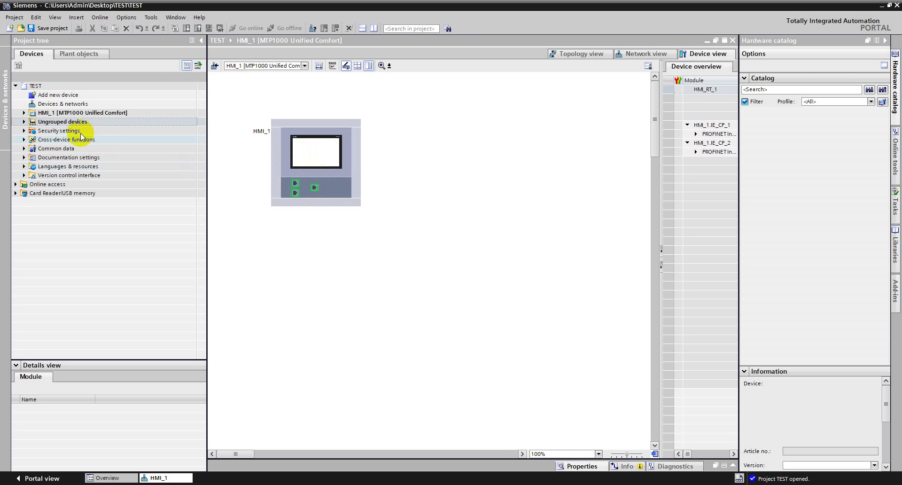
{"action": "left_click", "coordinate": [23, 112]}
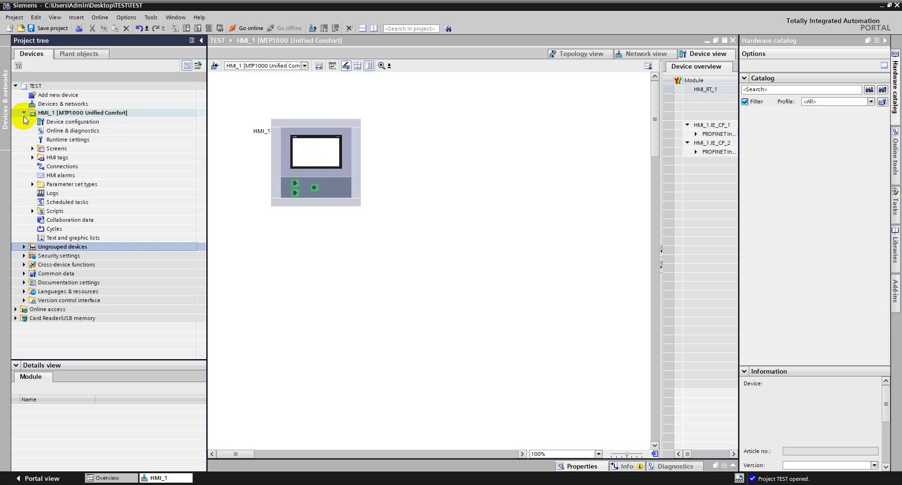
{"action": "left_click", "coordinate": [32, 148]}
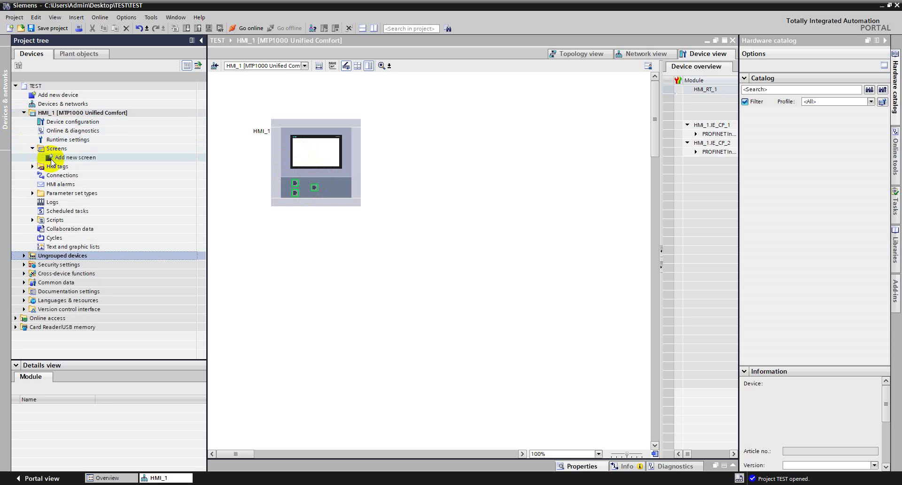
{"action": "double_click", "coordinate": [51, 158]}
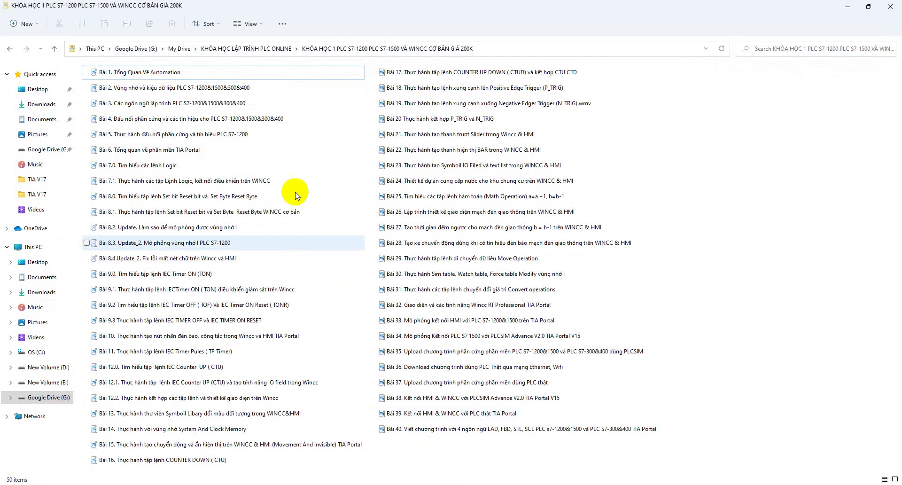
Go up to the KHÓA HỌC LẬP TRÌNH PLC ONLINE course folder in File Explorer
{"action": "left_click", "coordinate": [281, 49]}
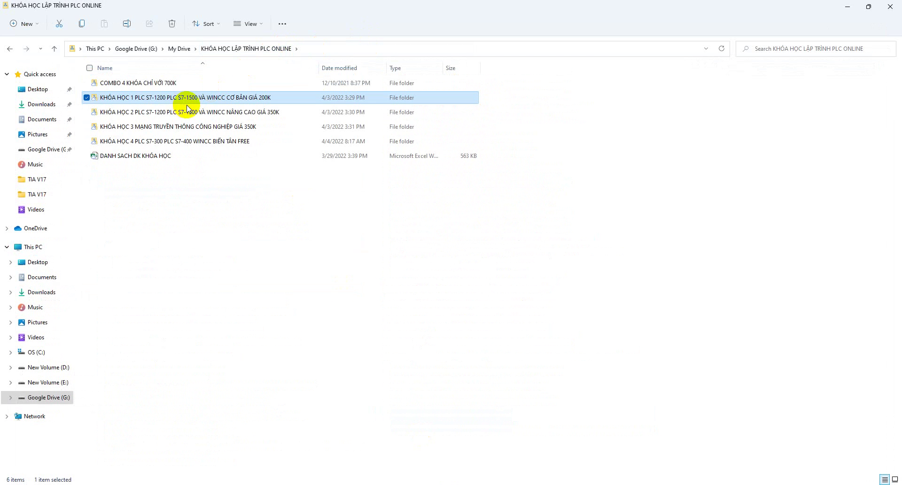
{"action": "left_click", "coordinate": [172, 106]}
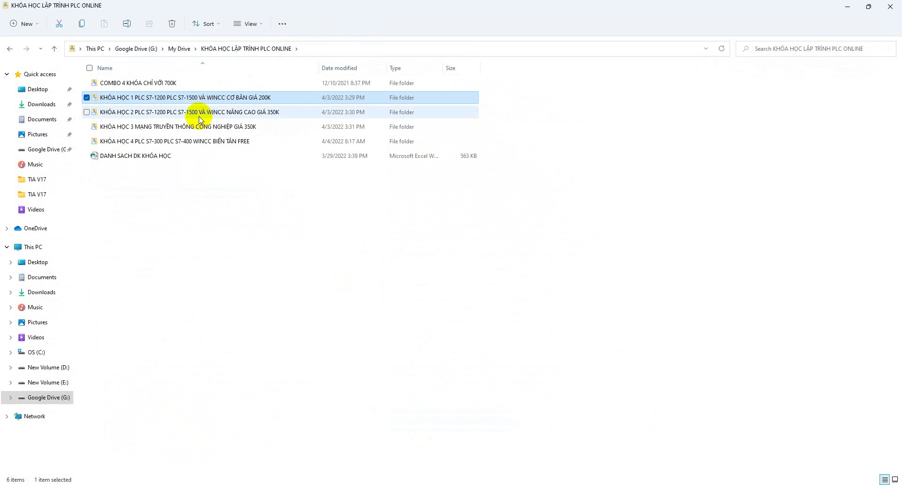
{"action": "mouse_move", "coordinate": [198, 121]}
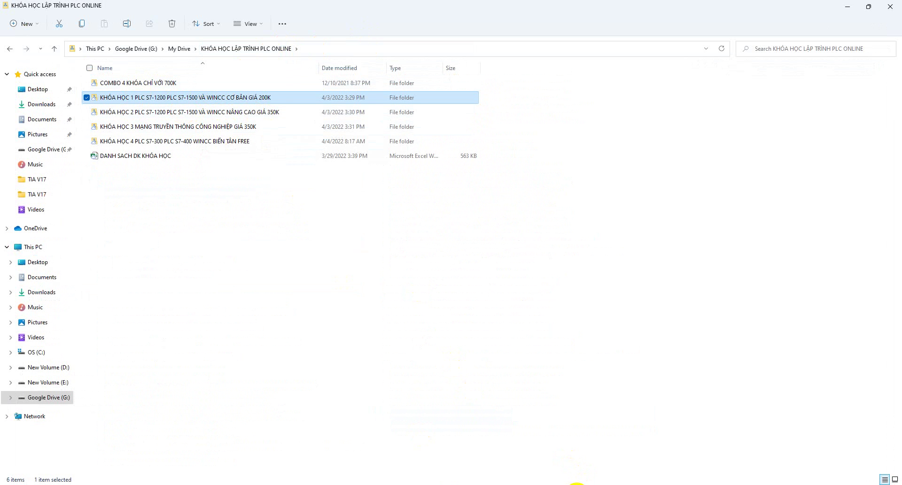
Switch between TIA Portal and File Explorer, restoring TIA Portal with Screen_1
{"action": "left_click", "coordinate": [577, 483]}
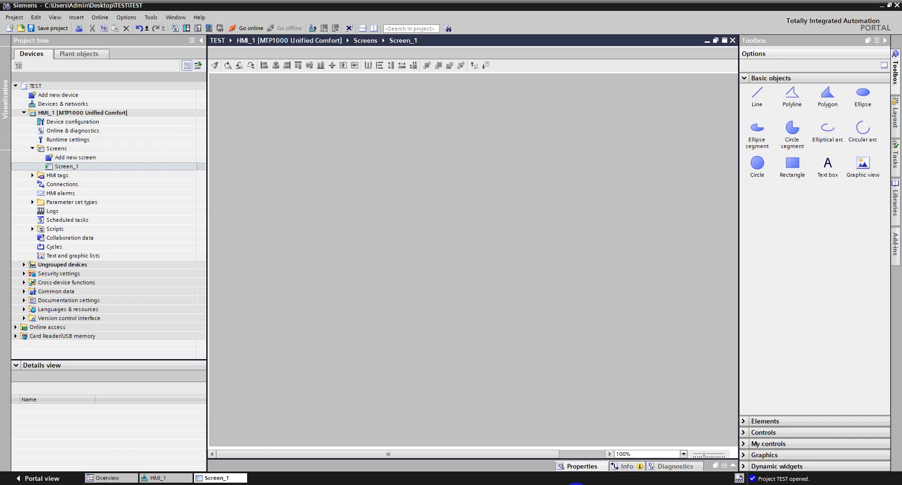
{"action": "left_click", "coordinate": [577, 483]}
{"action": "mouse_move", "coordinate": [576, 482]}
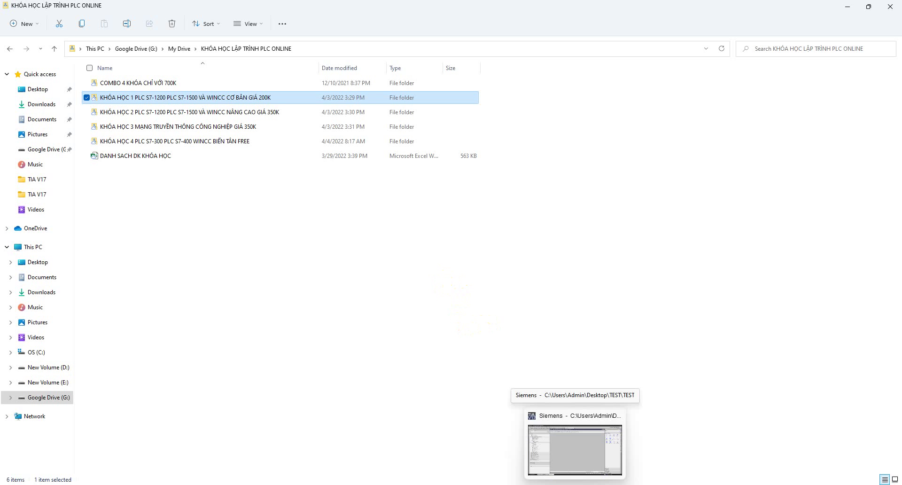
{"action": "left_click", "coordinate": [574, 449]}
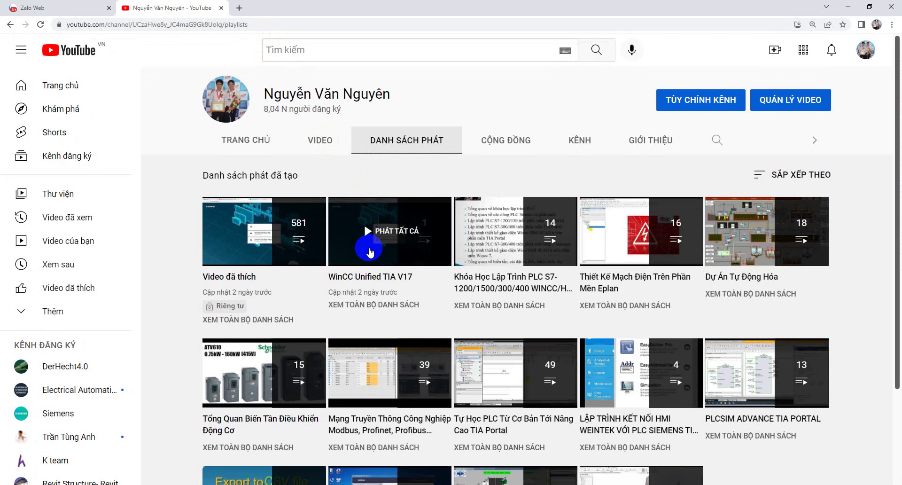
{"action": "scroll", "coordinate": [399, 265], "scroll_direction": "down", "scroll_amount": 1}
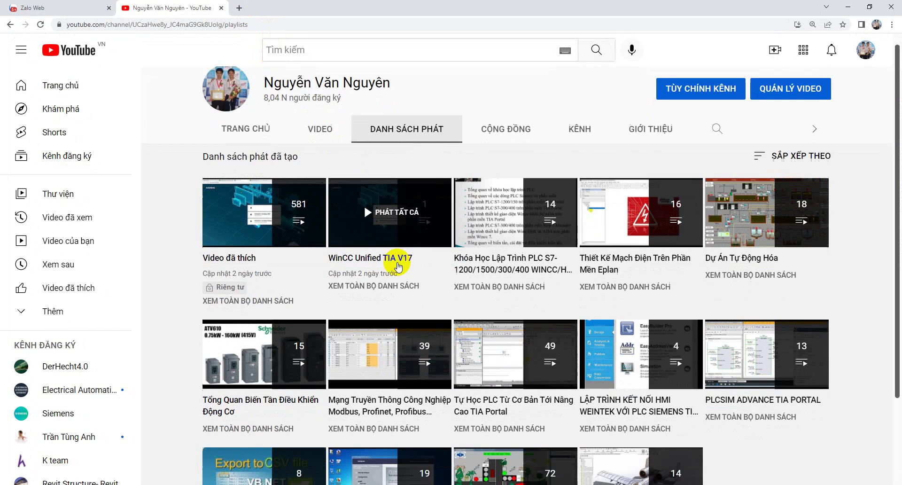
Scroll down the YouTube channel's playlists page
{"action": "scroll", "coordinate": [398, 266], "scroll_direction": "down", "scroll_amount": 1}
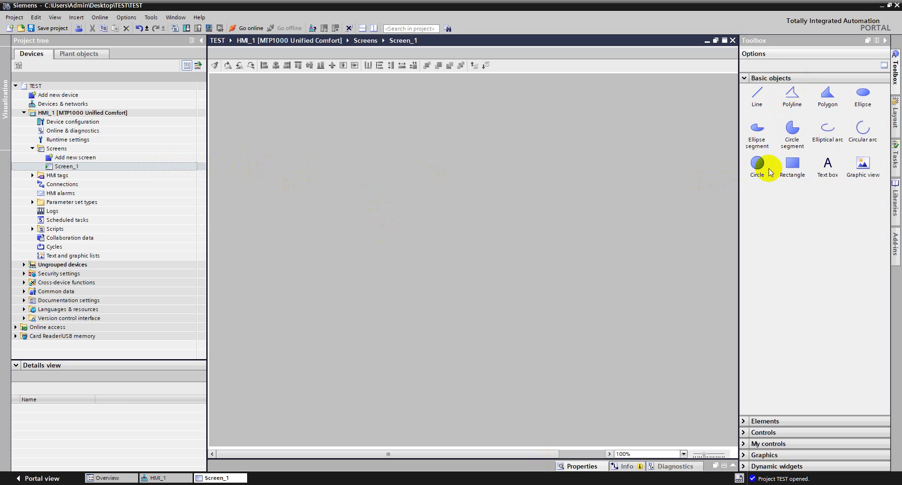
Place a circle near the top centre of Screen_1 and enlarge it
{"action": "left_click_drag", "start_coordinate": [756, 166], "coordinate": [489, 154]}
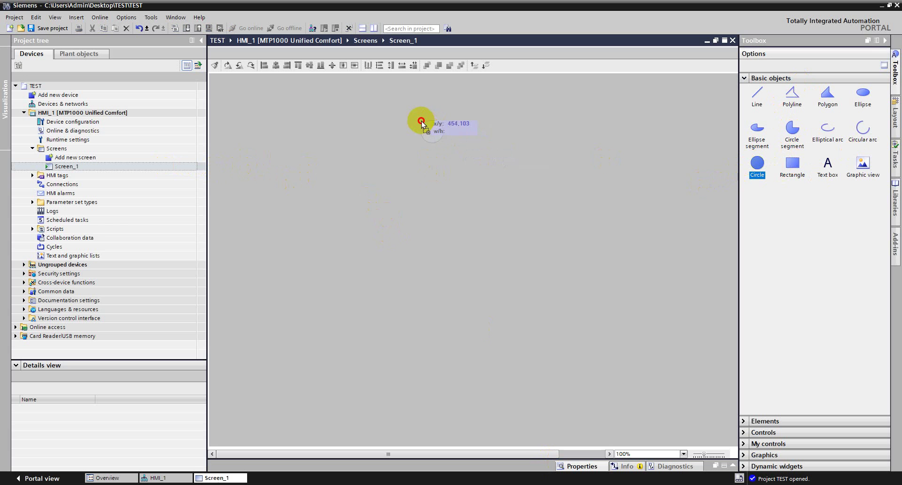
{"action": "left_click_drag", "start_coordinate": [380, 123], "coordinate": [441, 131]}
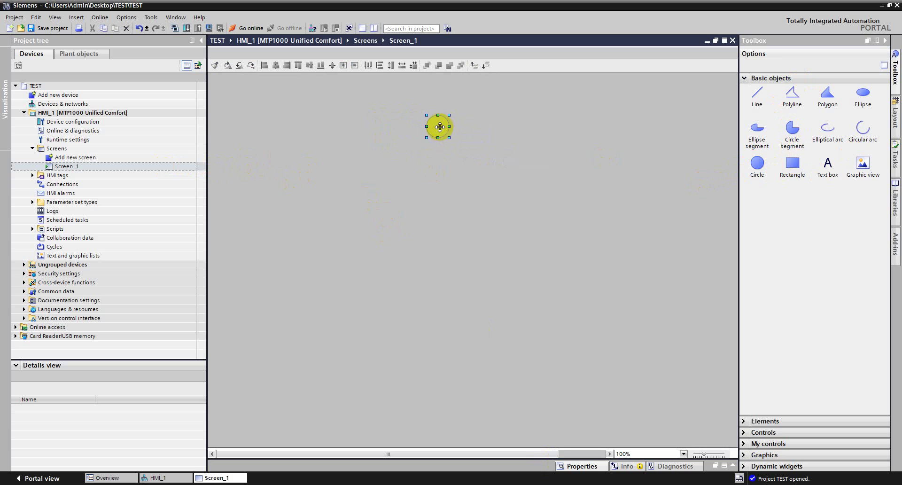
{"action": "left_click_drag", "start_coordinate": [448, 136], "coordinate": [471, 159]}
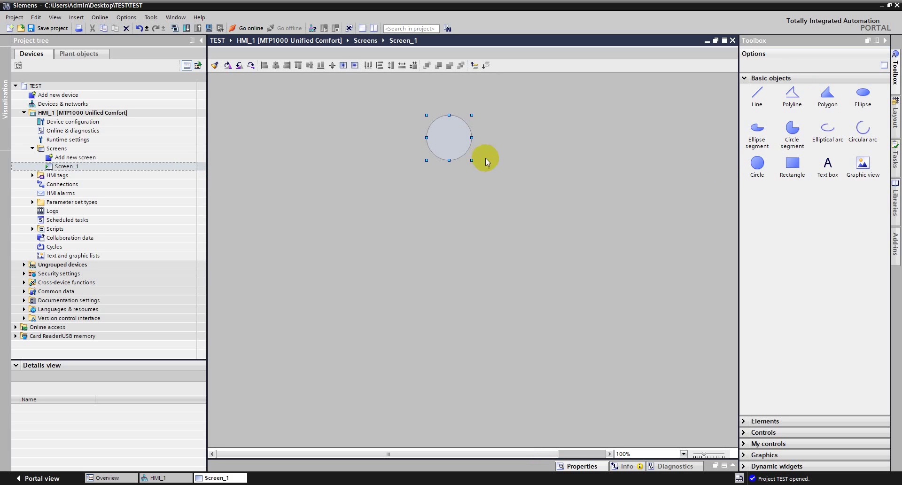
Add a bar, a gauge and an I/O field from the Elements toolbox to Screen_1
{"action": "left_click", "coordinate": [754, 78]}
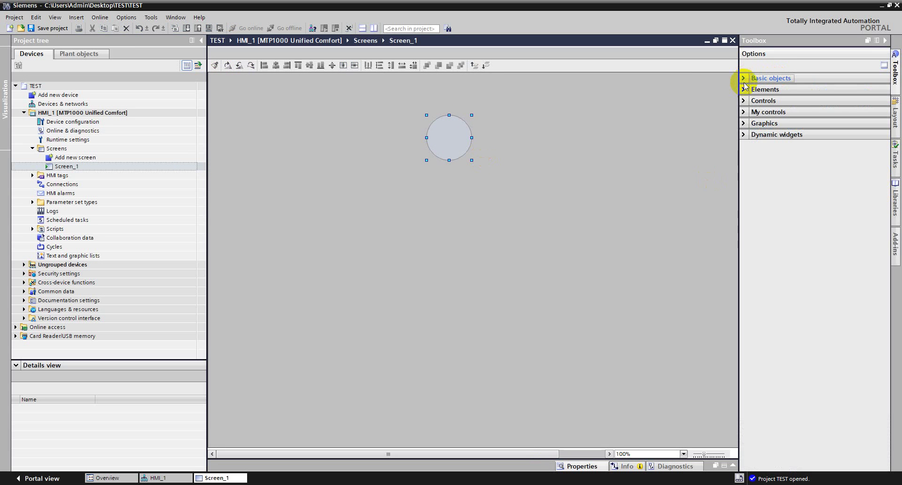
{"action": "left_click", "coordinate": [745, 90]}
{"action": "left_click", "coordinate": [795, 143]}
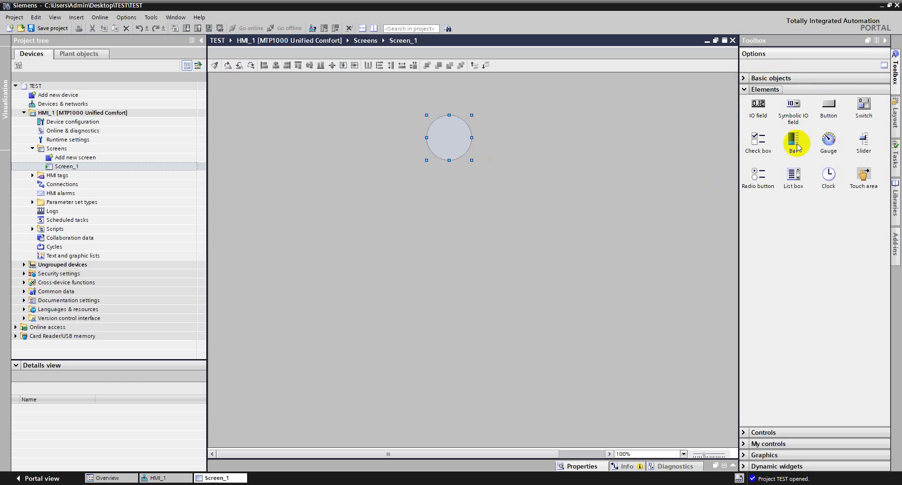
{"action": "left_click_drag", "start_coordinate": [793, 141], "coordinate": [286, 170]}
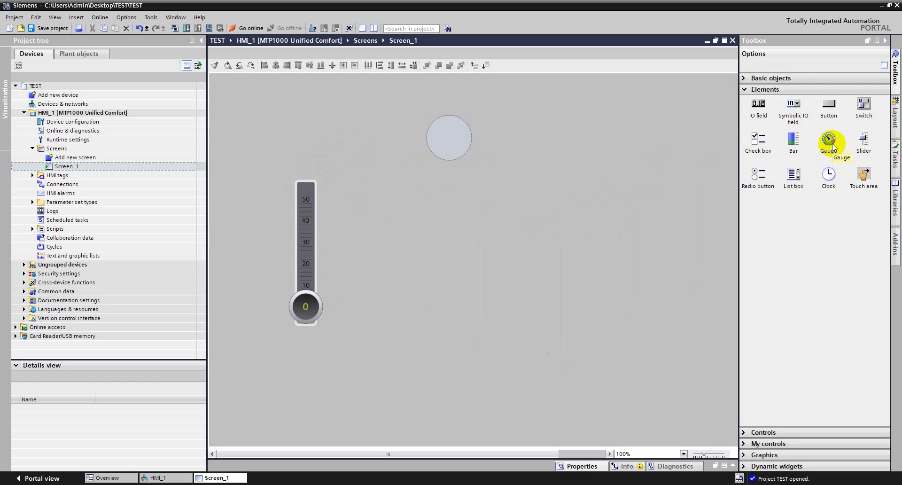
{"action": "left_click_drag", "start_coordinate": [829, 142], "coordinate": [461, 209]}
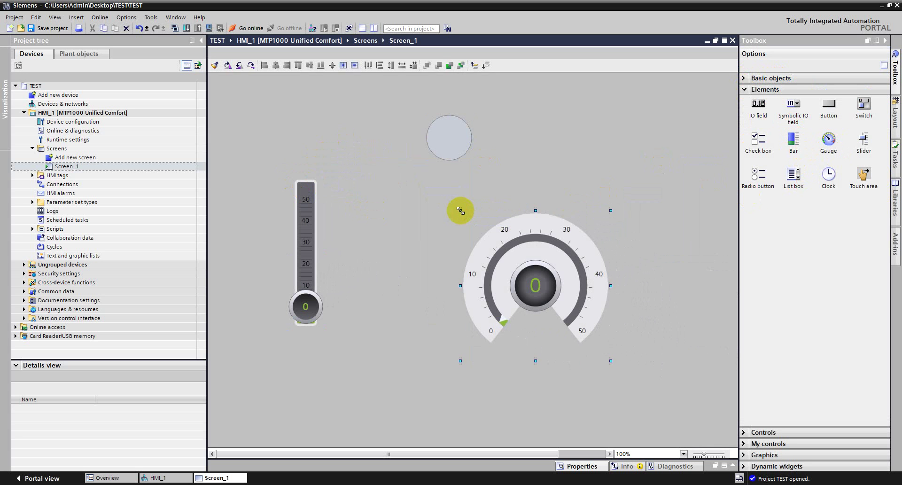
{"action": "left_click", "coordinate": [660, 188]}
{"action": "left_click_drag", "start_coordinate": [751, 109], "coordinate": [618, 224]}
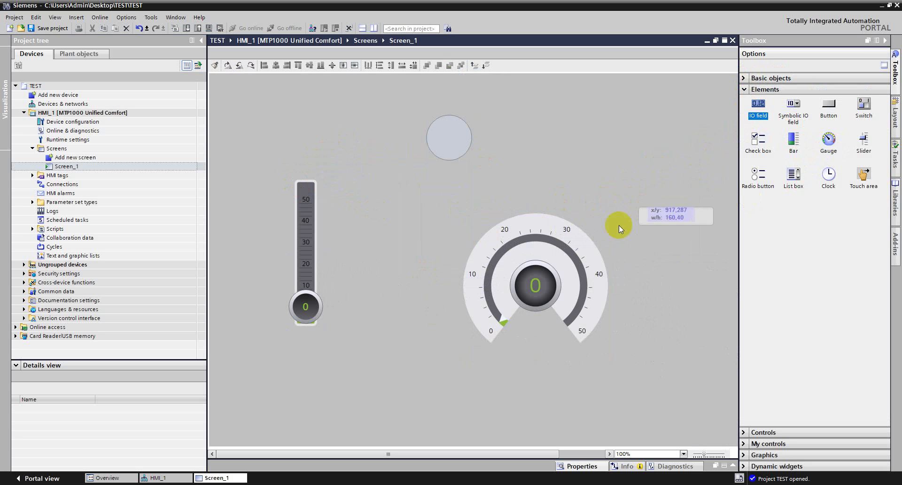
Arrange the gauge below the circle, the I/O field below the gauge, and the circle above the bar
{"action": "left_click", "coordinate": [494, 252]}
{"action": "left_click_drag", "start_coordinate": [494, 252], "coordinate": [417, 219]}
{"action": "left_click", "coordinate": [644, 216]}
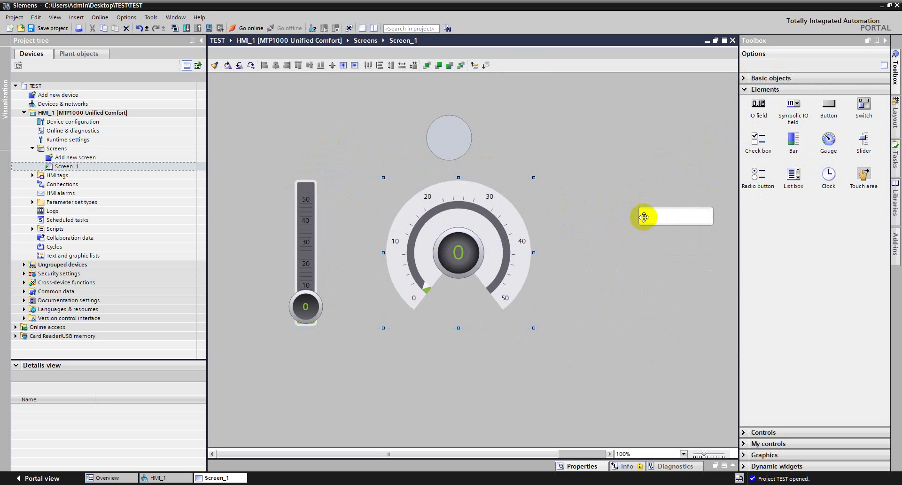
{"action": "left_click_drag", "start_coordinate": [612, 255], "coordinate": [365, 350]}
{"action": "left_click", "coordinate": [577, 164]}
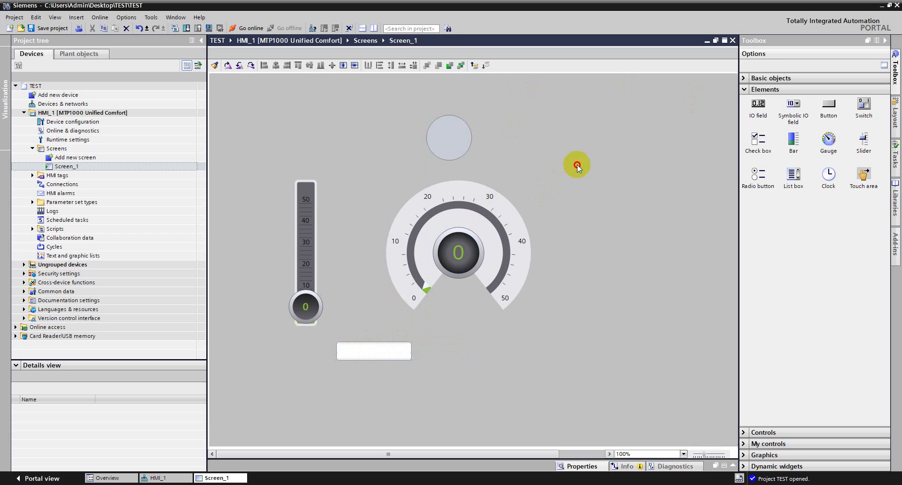
{"action": "left_click_drag", "start_coordinate": [439, 127], "coordinate": [360, 123]}
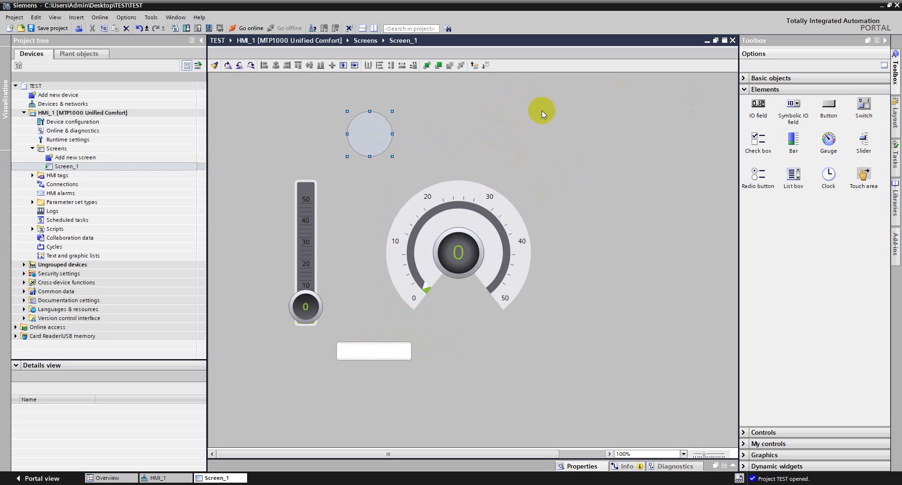
Add internal Int tag HMI_Tag_1 to the Default tag table, then reopen Screen_1
{"action": "left_click", "coordinate": [36, 180]}
{"action": "left_click", "coordinate": [34, 177]}
{"action": "double_click", "coordinate": [62, 201]}
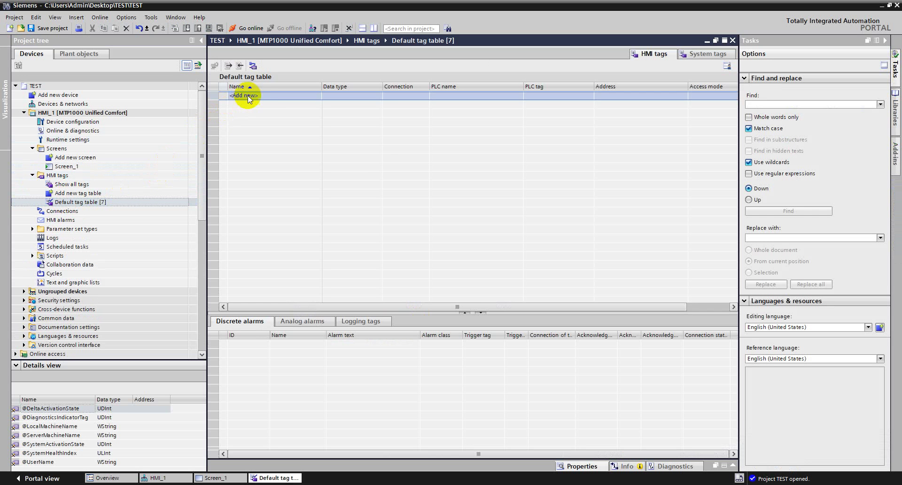
{"action": "left_click", "coordinate": [248, 96]}
{"action": "double_click", "coordinate": [252, 96]}
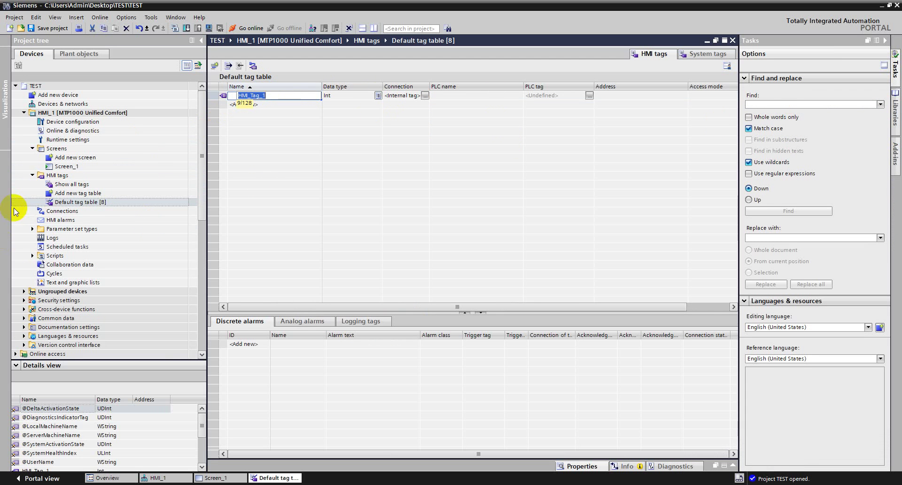
{"action": "double_click", "coordinate": [56, 167]}
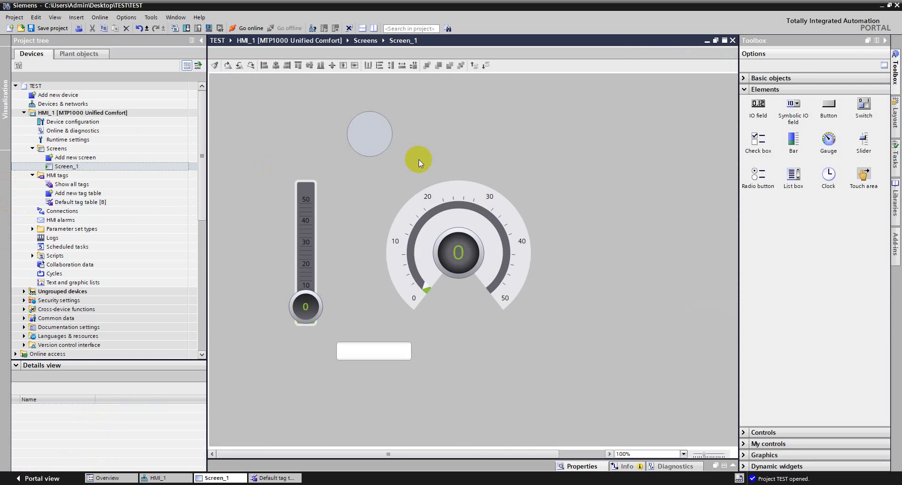
Set the I/O field's process value dynamization to Tag using HMI_Tag_1
{"action": "right_click", "coordinate": [376, 356]}
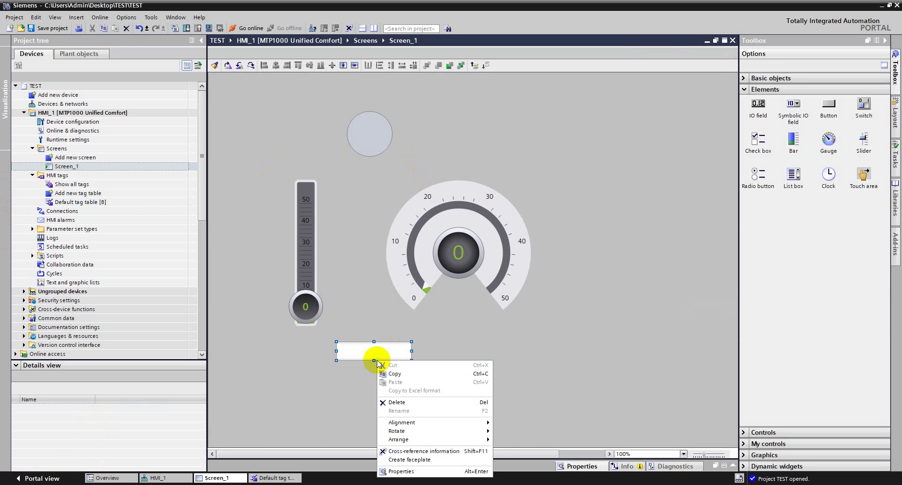
{"action": "left_click", "coordinate": [401, 470]}
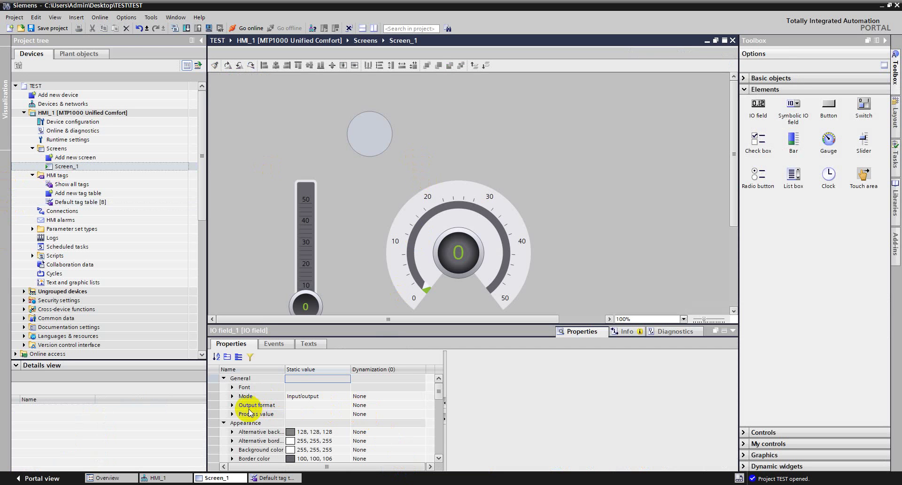
{"action": "left_click", "coordinate": [231, 414]}
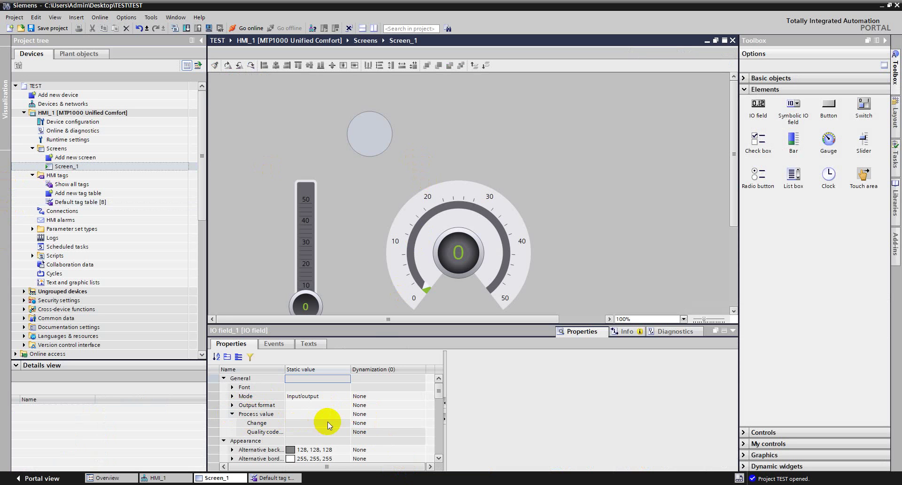
{"action": "left_click", "coordinate": [341, 413]}
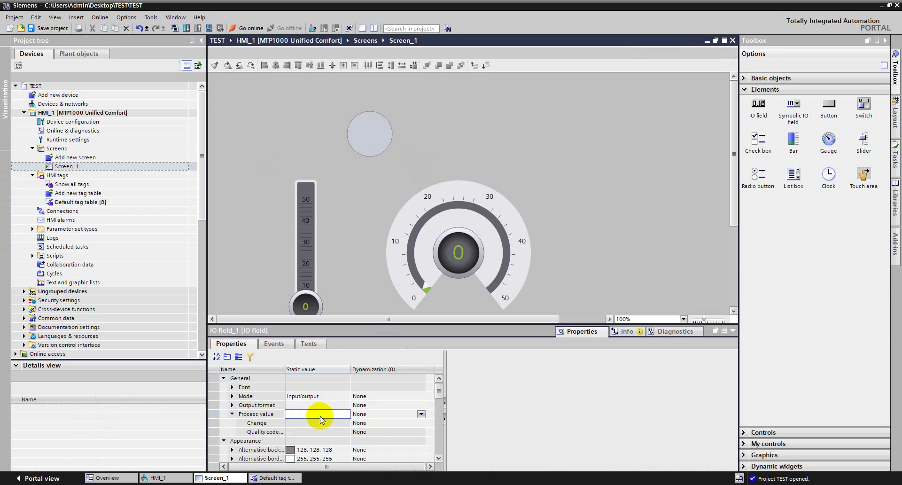
{"action": "left_click", "coordinate": [360, 414]}
{"action": "left_click", "coordinate": [359, 415]}
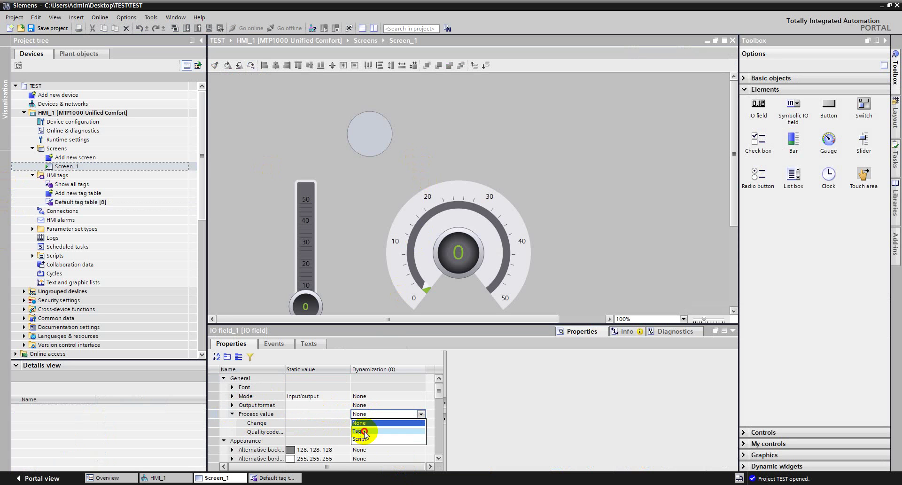
{"action": "left_click", "coordinate": [416, 425]}
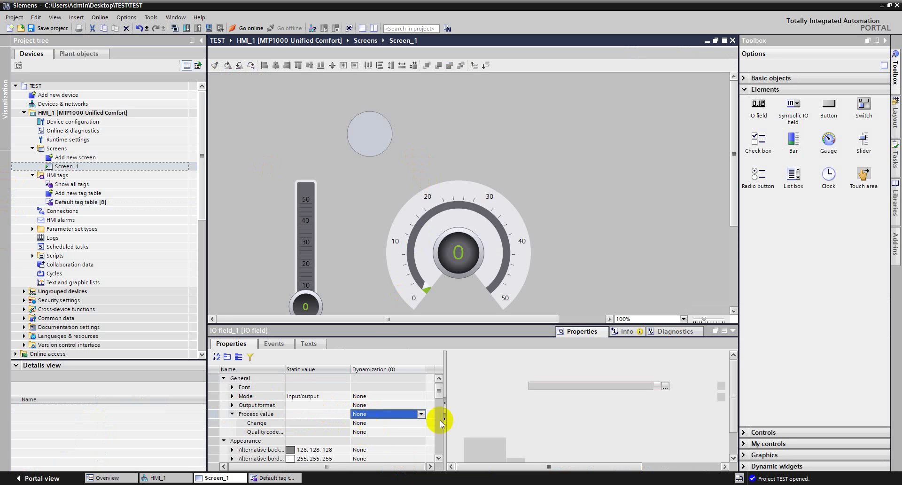
{"action": "left_click", "coordinate": [665, 386]}
{"action": "double_click", "coordinate": [666, 328]}
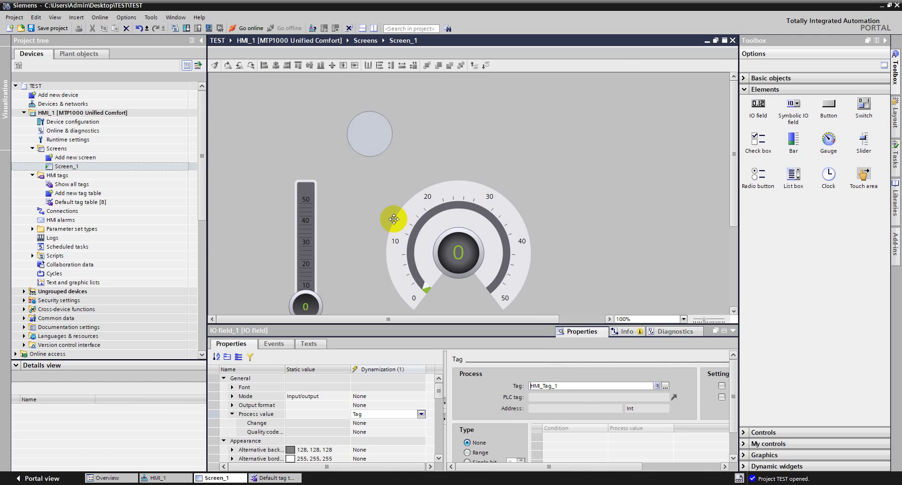
{"action": "left_click_drag", "start_coordinate": [734, 164], "coordinate": [735, 219]}
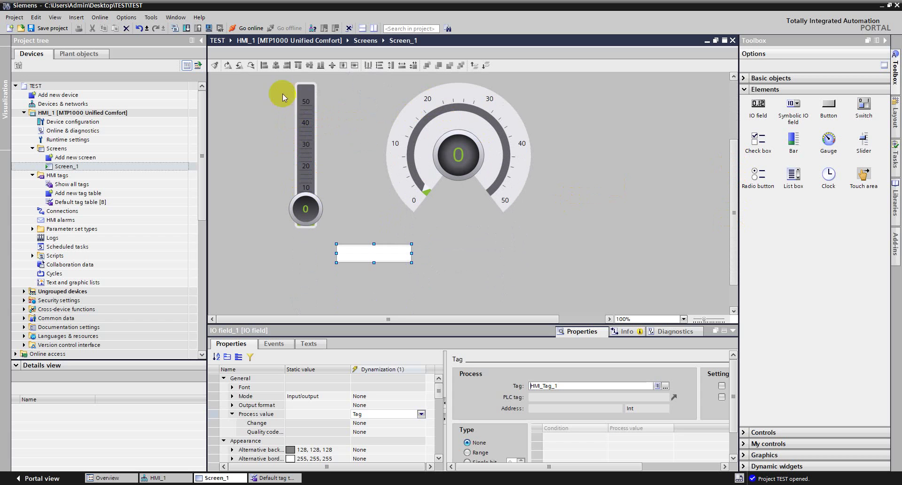
{"action": "left_click", "coordinate": [310, 109]}
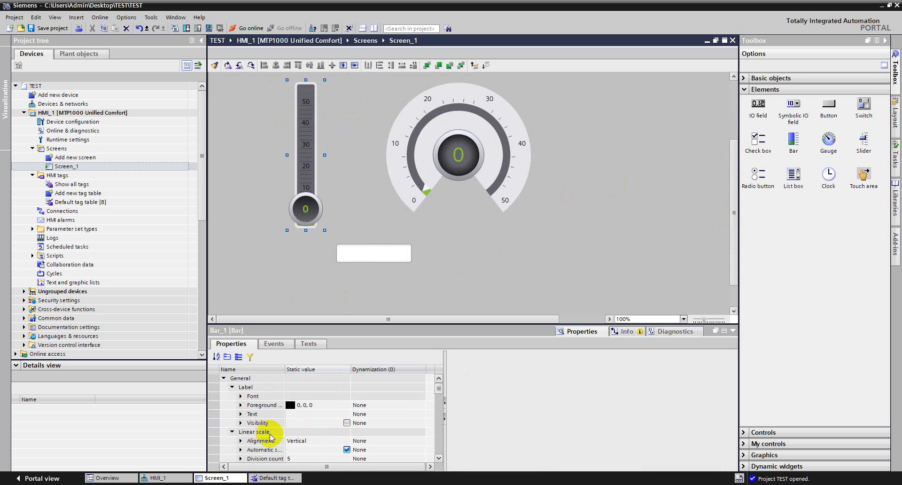
Set the bar's process value dynamization to Tag using HMI_Tag_1
{"action": "left_click", "coordinate": [437, 395]}
{"action": "left_click_drag", "start_coordinate": [438, 395], "coordinate": [437, 407]}
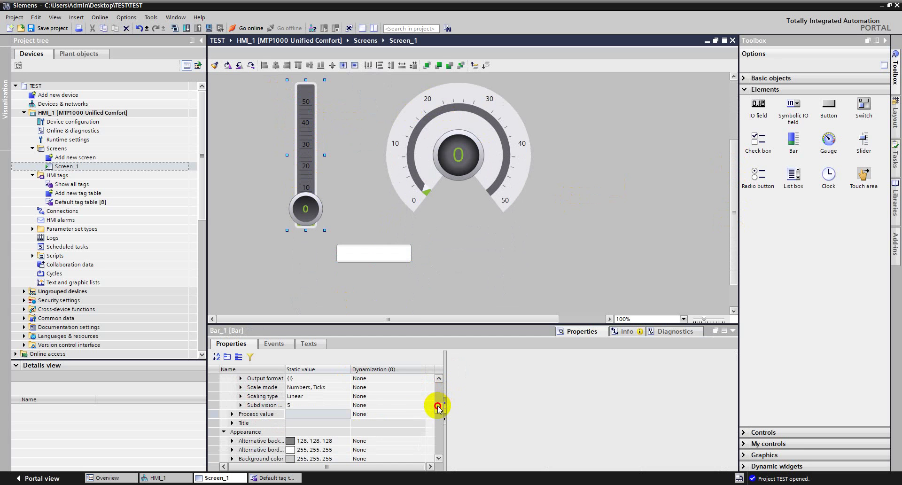
{"action": "left_click", "coordinate": [232, 413]}
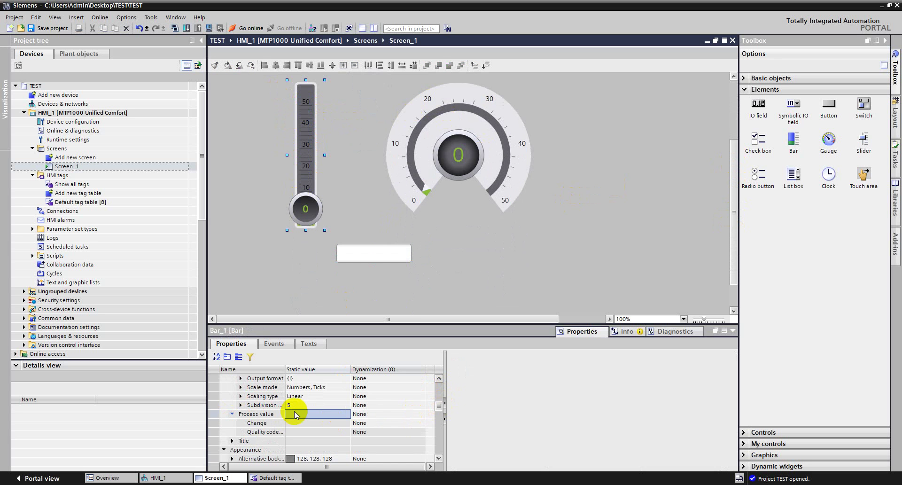
{"action": "left_click", "coordinate": [372, 413]}
{"action": "left_click", "coordinate": [371, 415]}
{"action": "left_click", "coordinate": [362, 432]}
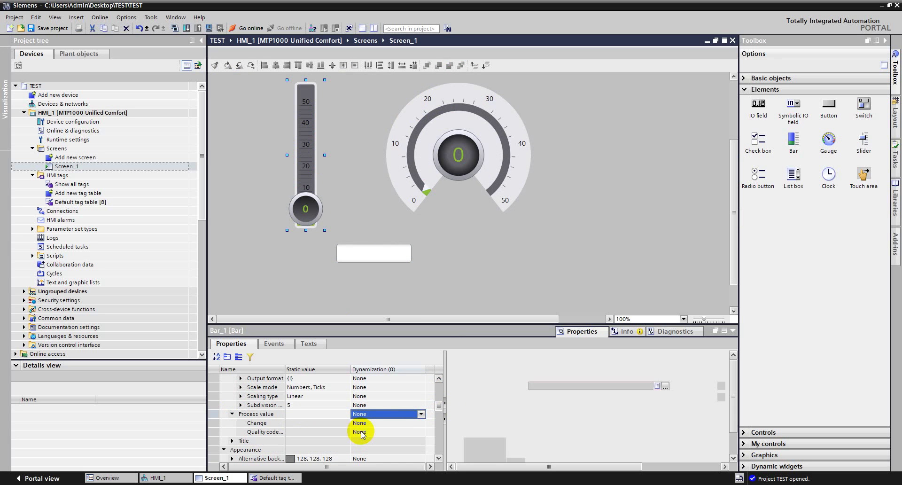
{"action": "left_click", "coordinate": [665, 385]}
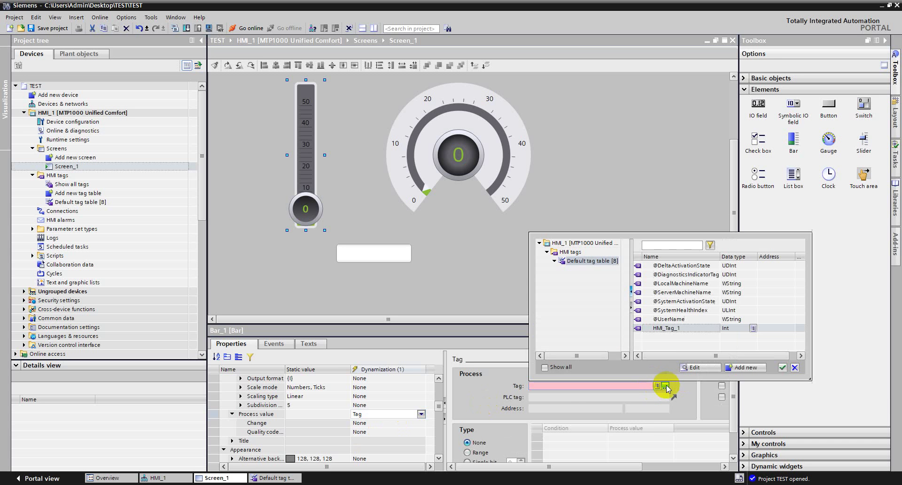
{"action": "double_click", "coordinate": [658, 328]}
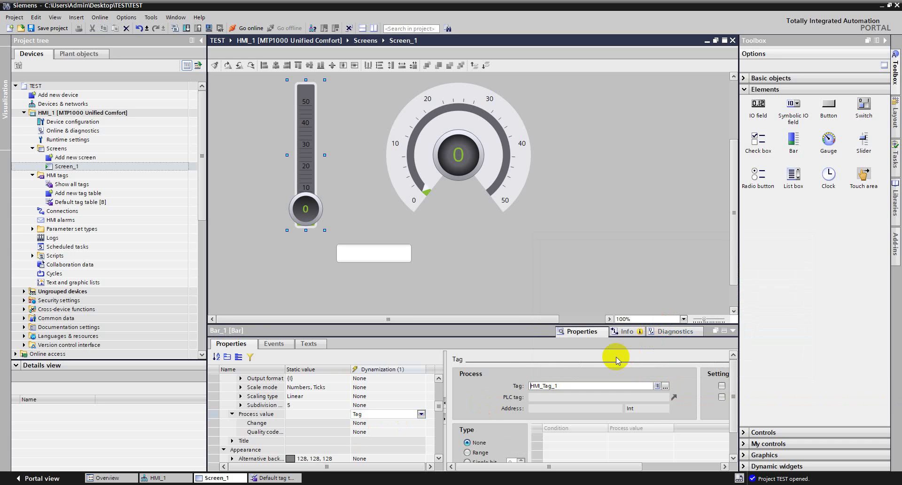
Select the gauge, then briefly bring up and minimize File Explorer
{"action": "left_click", "coordinate": [488, 145]}
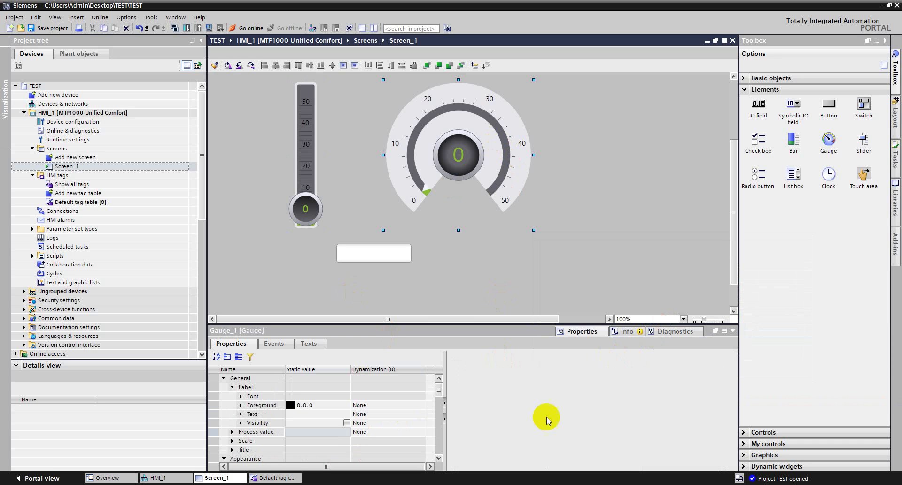
{"action": "left_click", "coordinate": [458, 480]}
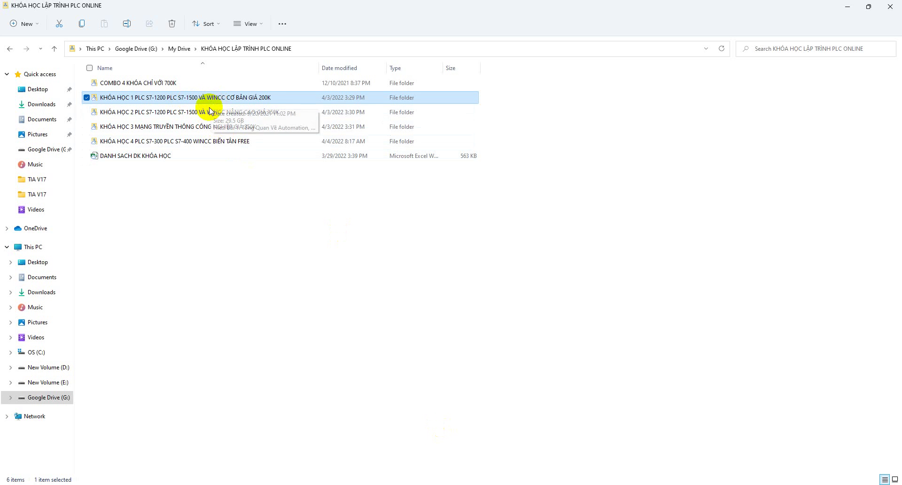
{"action": "left_click", "coordinate": [848, 6]}
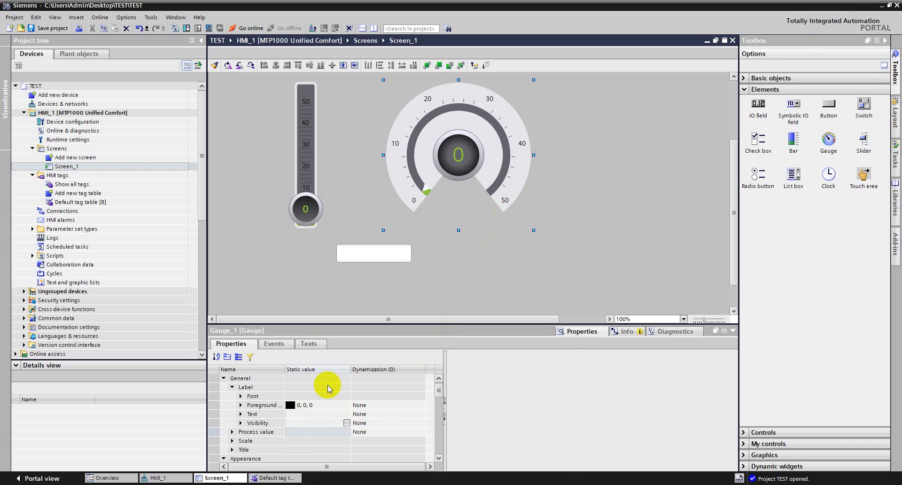
Set the gauge's process value dynamization to Tag using HMI_Tag_1, then deselect it
{"action": "left_click", "coordinate": [363, 433]}
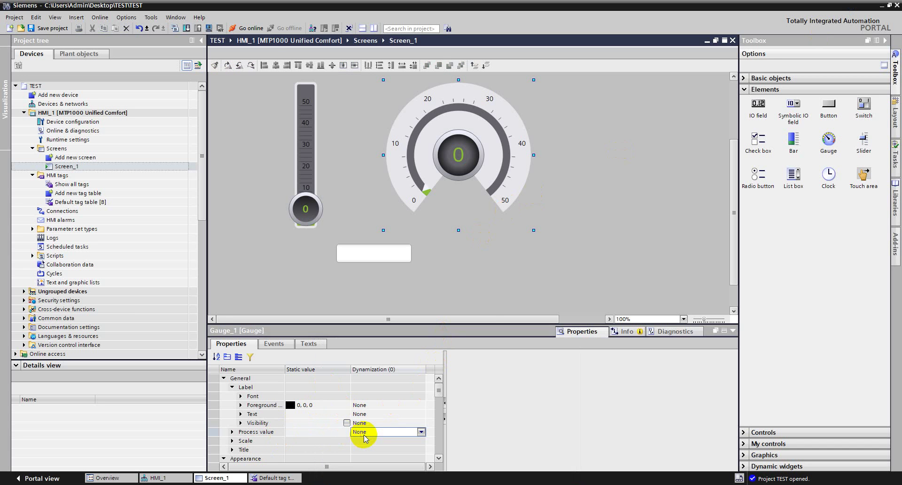
{"action": "left_click", "coordinate": [364, 434]}
{"action": "left_click", "coordinate": [369, 449]}
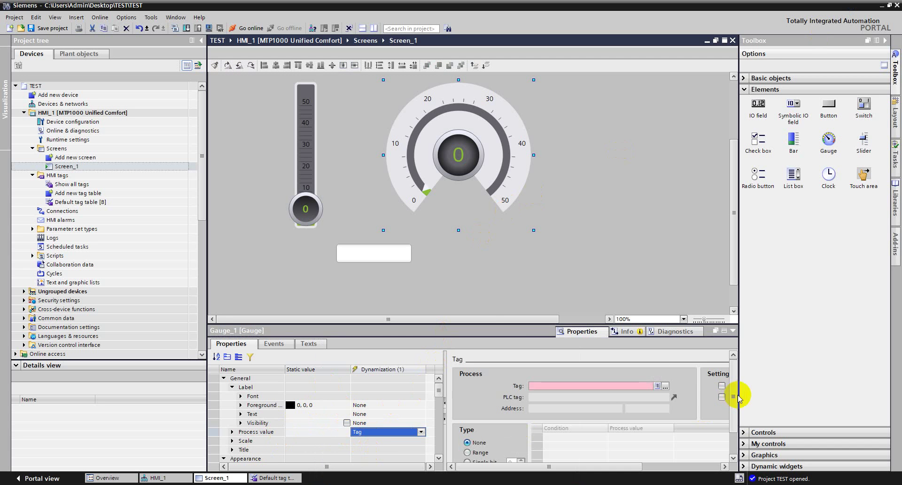
{"action": "left_click", "coordinate": [665, 385]}
{"action": "left_click", "coordinate": [674, 329]}
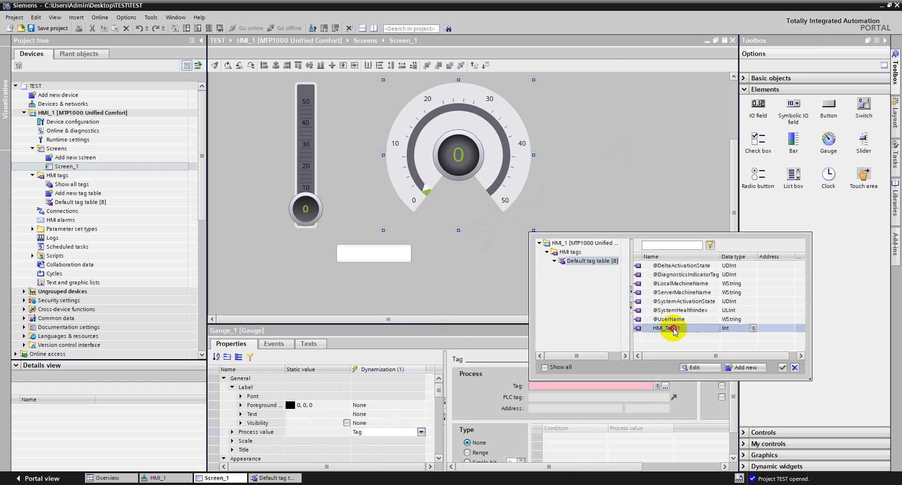
{"action": "left_click", "coordinate": [674, 328]}
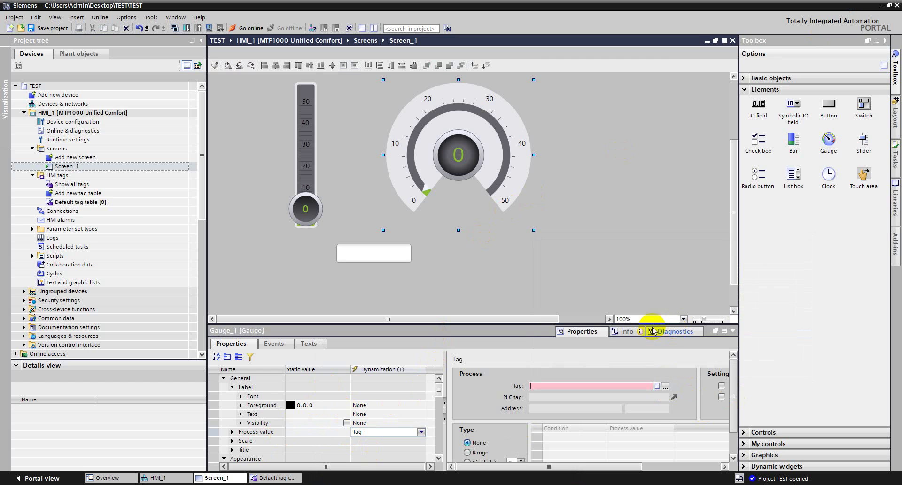
{"action": "left_click", "coordinate": [363, 167]}
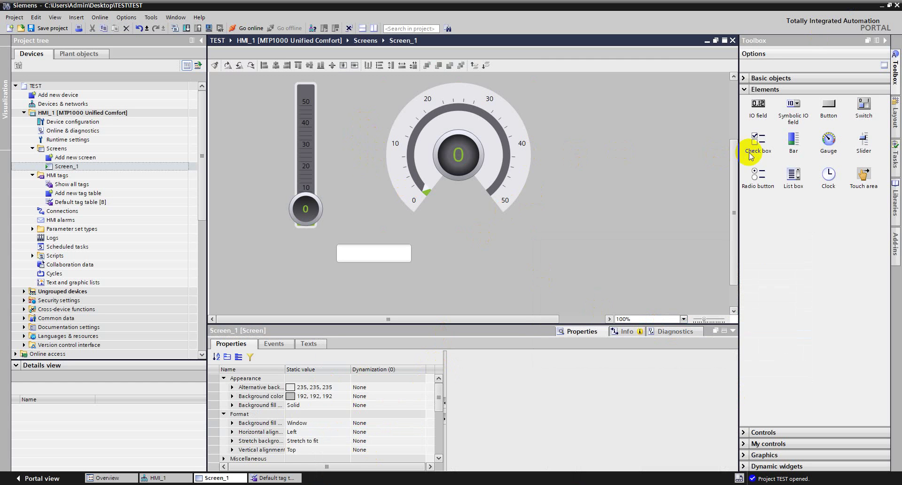
Dynamize the circle's background colour with tag HMI_Tag_1, using the Range type
{"action": "scroll", "coordinate": [732, 117], "scroll_direction": "up", "scroll_amount": 2}
{"action": "scroll", "coordinate": [732, 117], "scroll_direction": "up", "scroll_amount": 3}
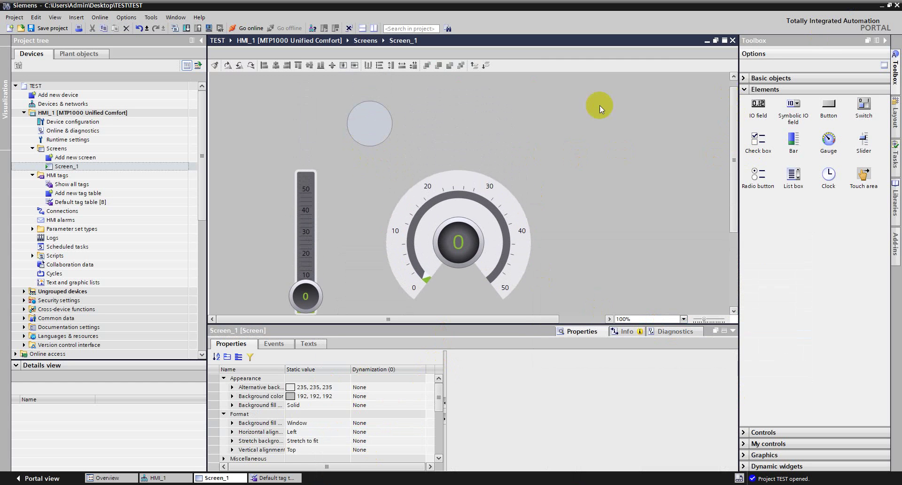
{"action": "left_click", "coordinate": [359, 127]}
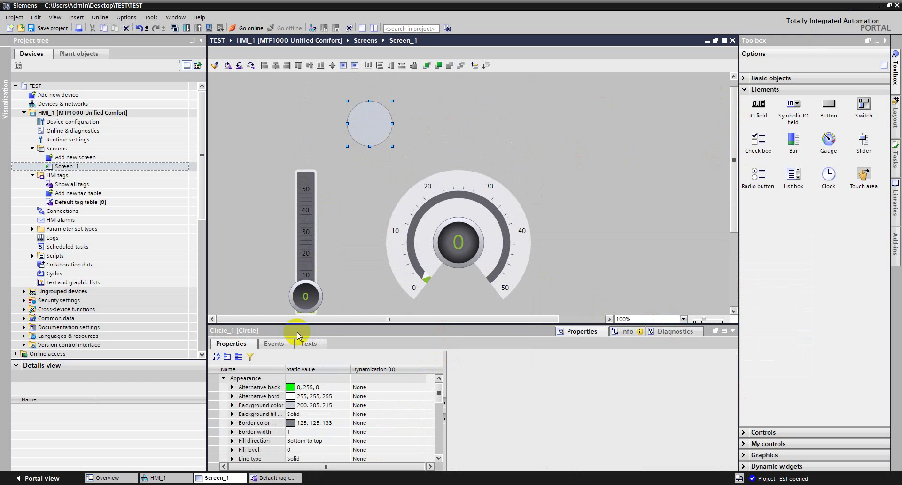
{"action": "left_click", "coordinate": [256, 422]}
{"action": "left_click", "coordinate": [265, 404]}
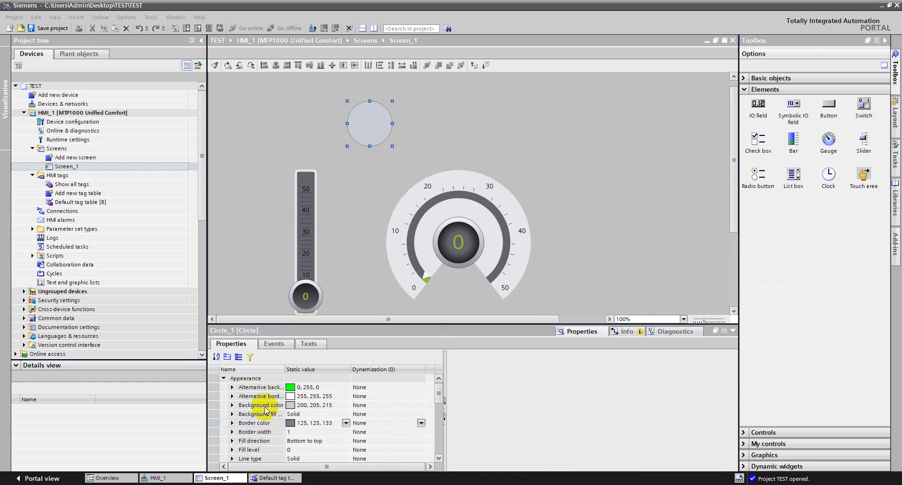
{"action": "left_click", "coordinate": [369, 405]}
{"action": "left_click", "coordinate": [374, 404]}
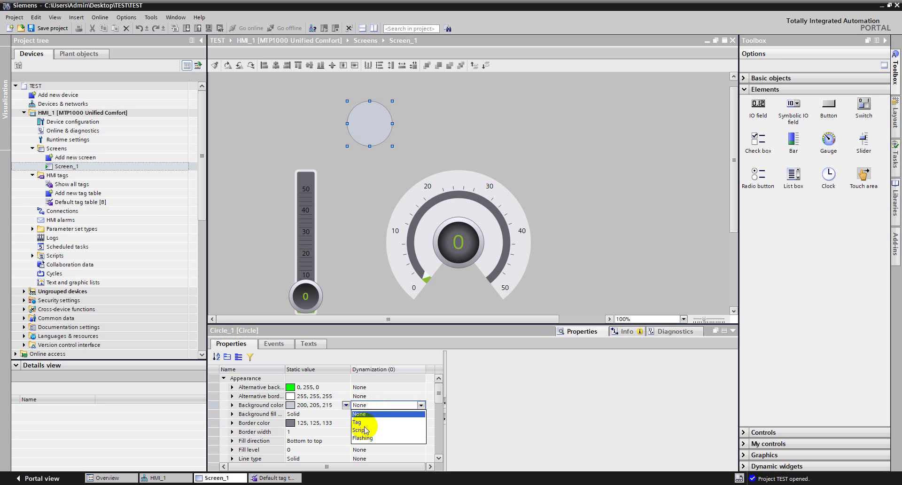
{"action": "left_click", "coordinate": [360, 422]}
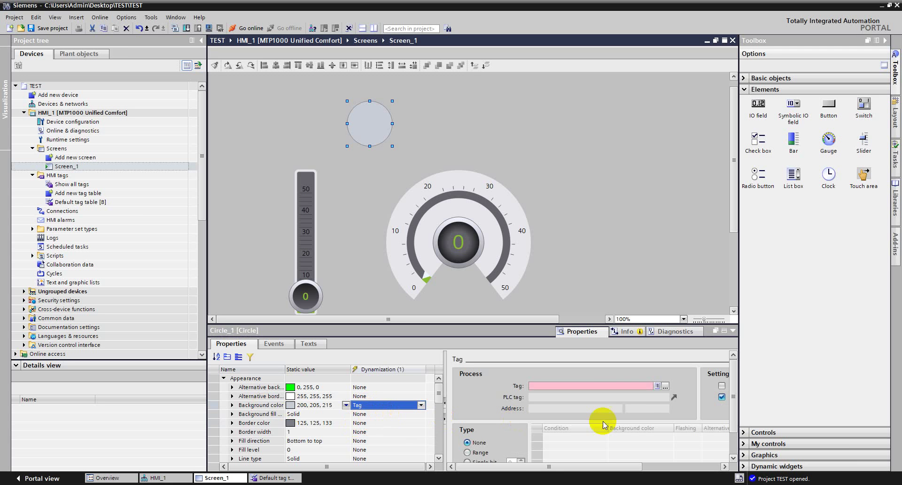
{"action": "left_click", "coordinate": [665, 386]}
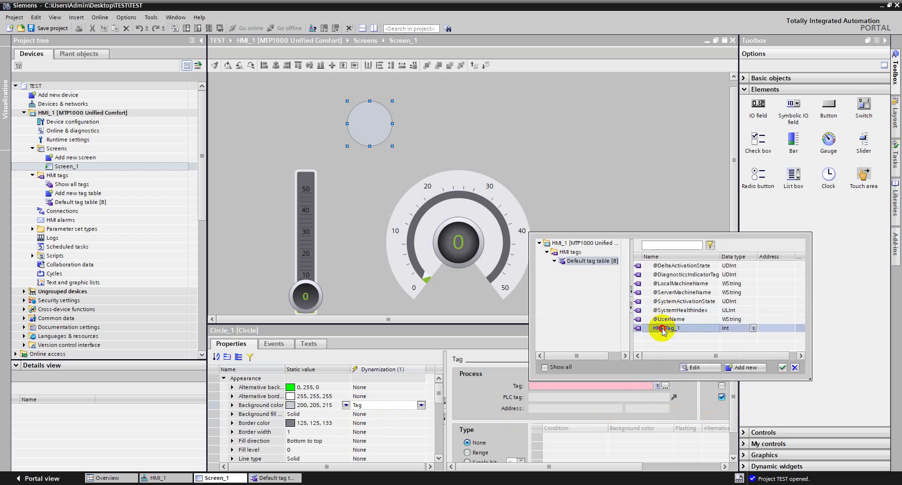
{"action": "double_click", "coordinate": [662, 327]}
{"action": "scroll", "coordinate": [730, 402], "scroll_direction": "down", "scroll_amount": 1}
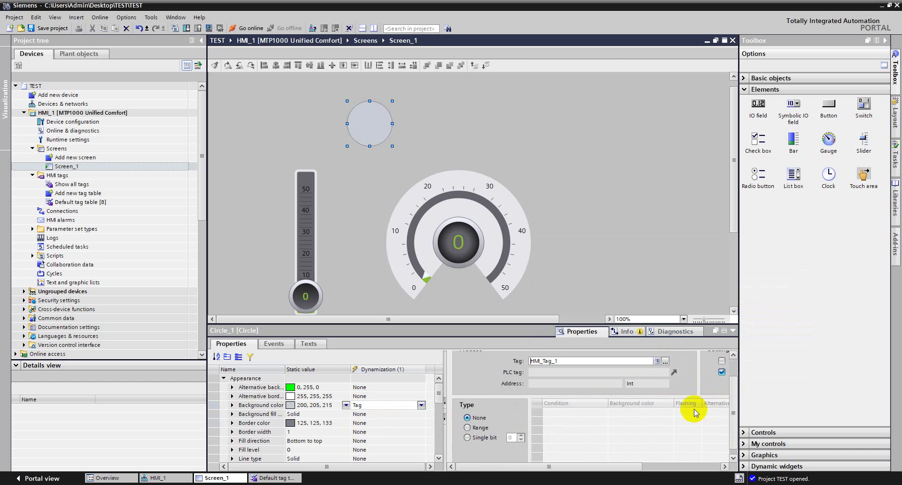
{"action": "left_click", "coordinate": [469, 427]}
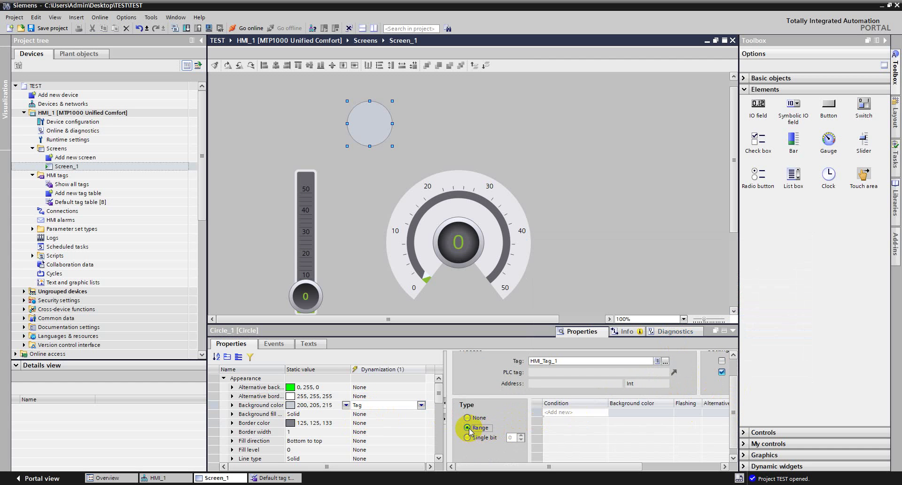
Add a 50–100 range that sets the circle's background green (0, 255, 0), with flashing on
{"action": "left_click", "coordinate": [203, 42]}
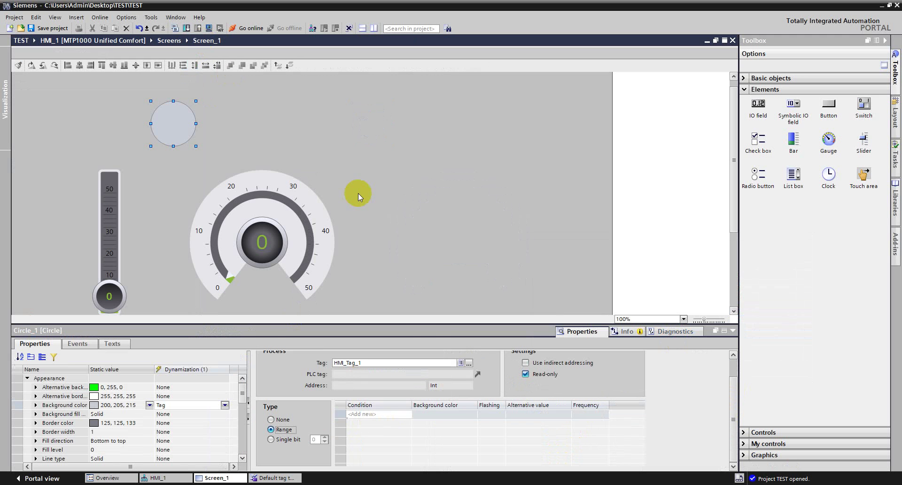
{"action": "left_click", "coordinate": [367, 412]}
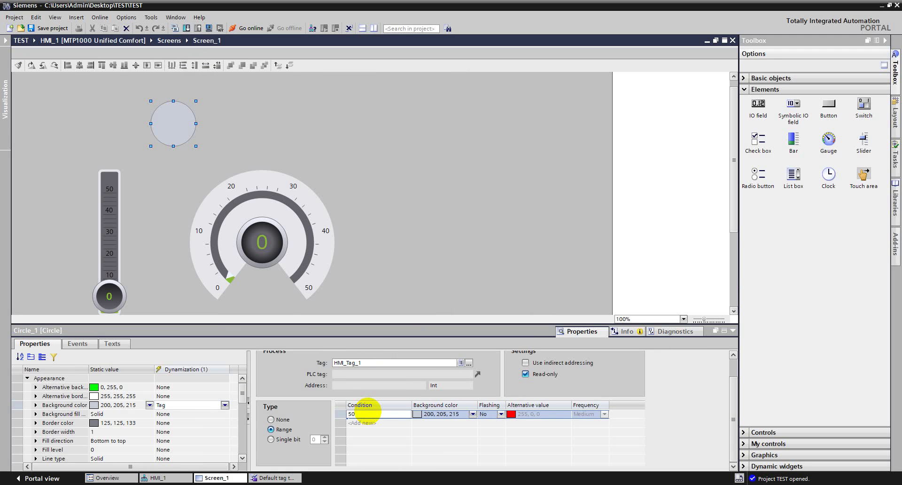
{"action": "key", "text": "Return"}
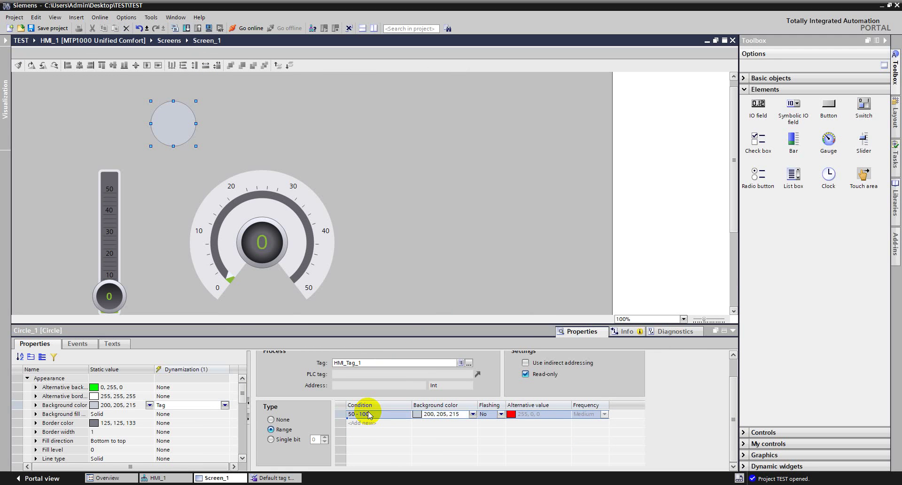
{"action": "left_click", "coordinate": [472, 413]}
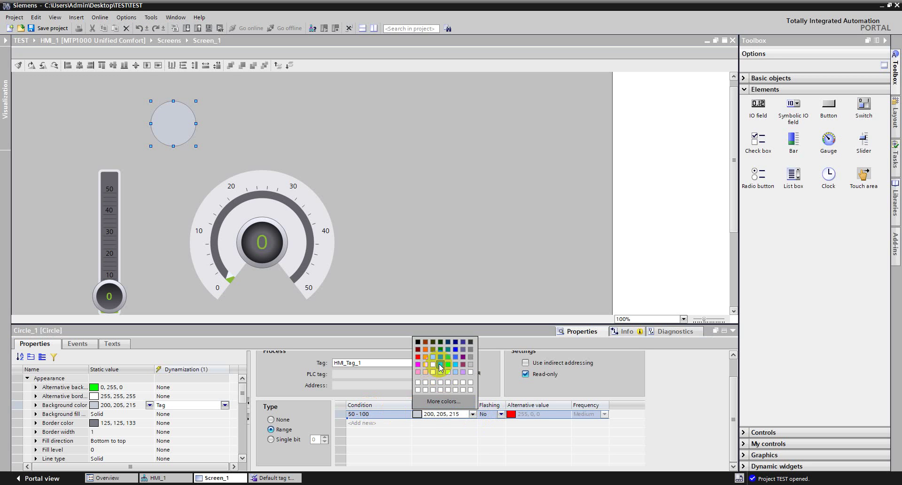
{"action": "left_click", "coordinate": [439, 364]}
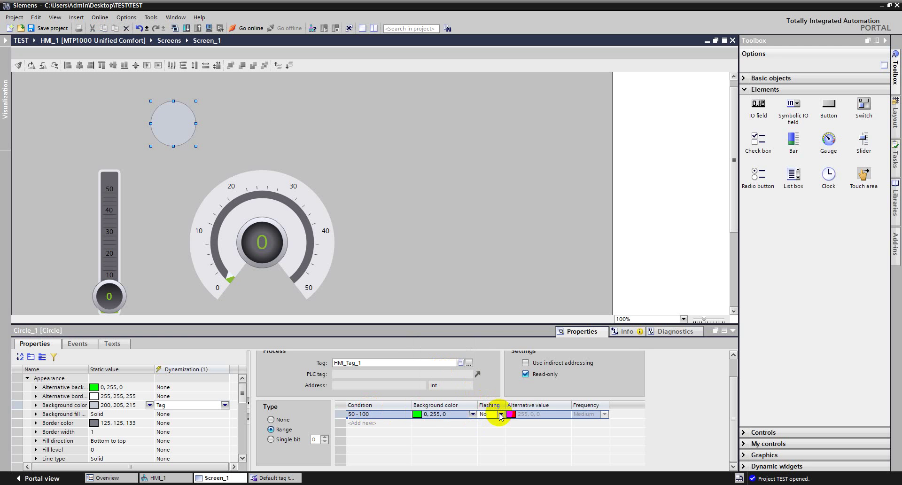
{"action": "left_click", "coordinate": [484, 421]}
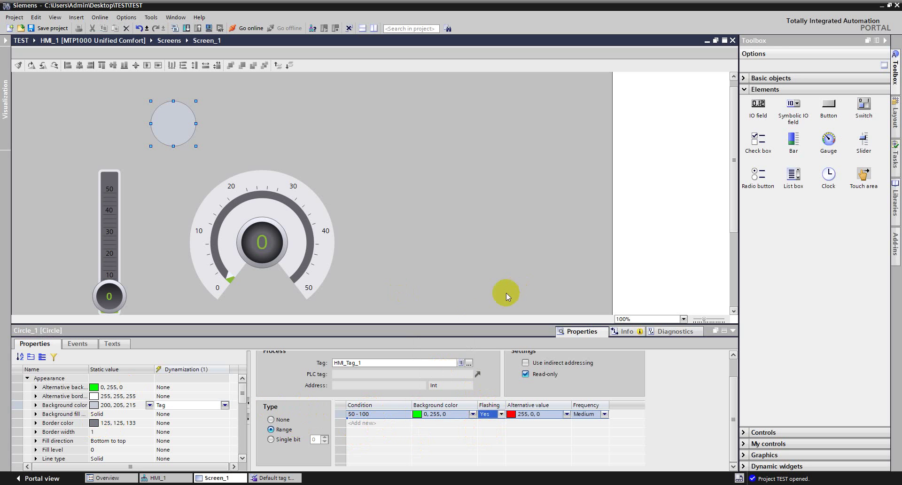
{"action": "left_click", "coordinate": [733, 332]}
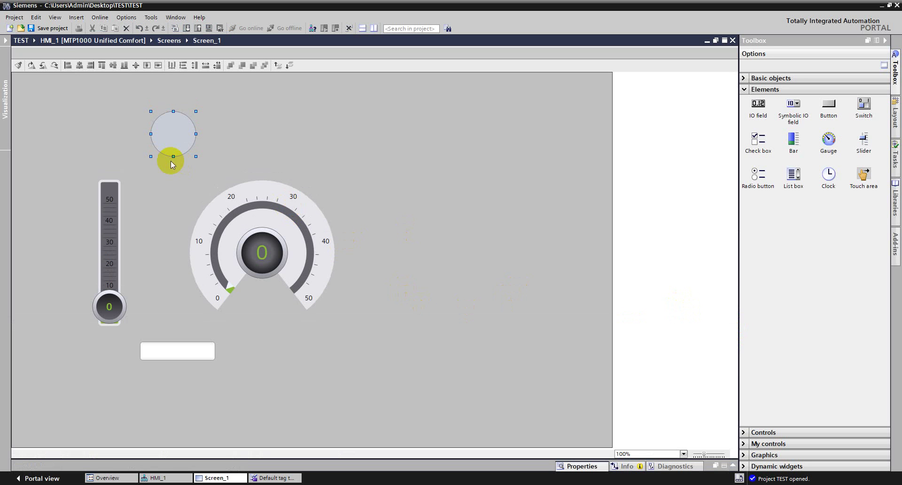
Open Security settings > Users and roles to show the administrator user and its four HMI roles
{"action": "left_click", "coordinate": [5, 41]}
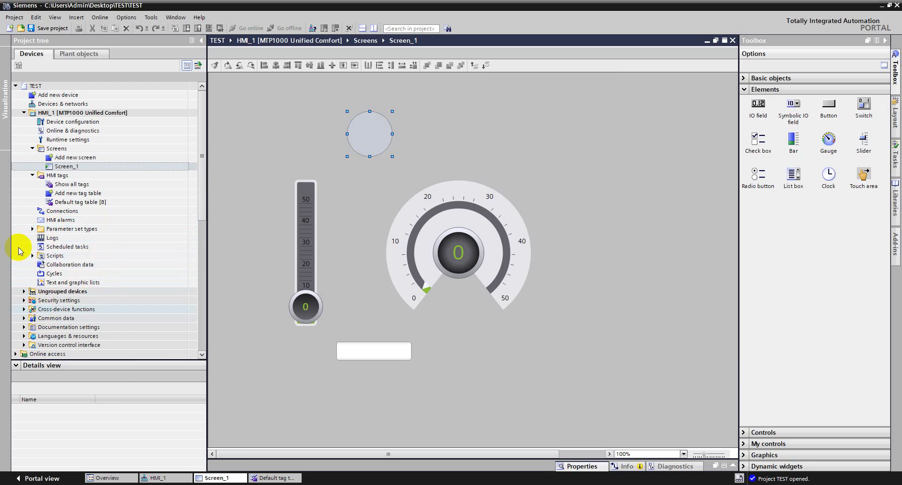
{"action": "left_click", "coordinate": [24, 112]}
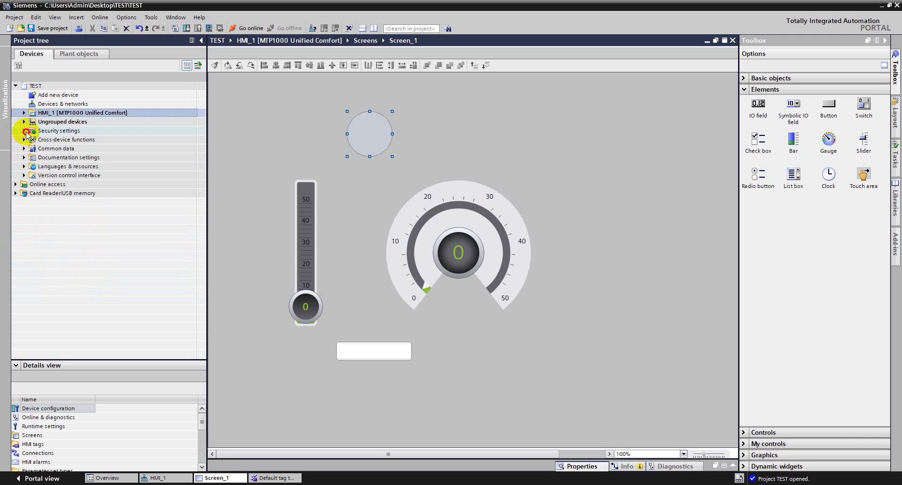
{"action": "left_click", "coordinate": [25, 131]}
{"action": "double_click", "coordinate": [61, 148]}
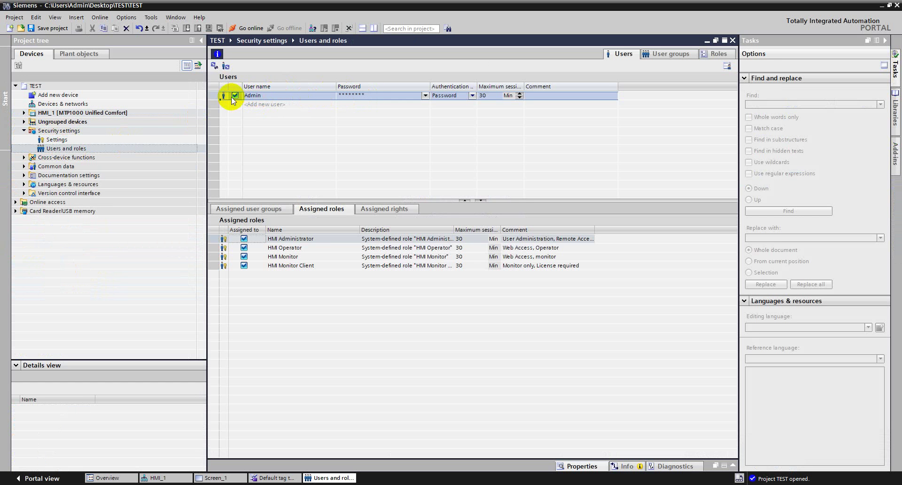
Add a new local user named User in the Users list
{"action": "left_click", "coordinate": [266, 106]}
{"action": "left_click", "coordinate": [266, 106]}
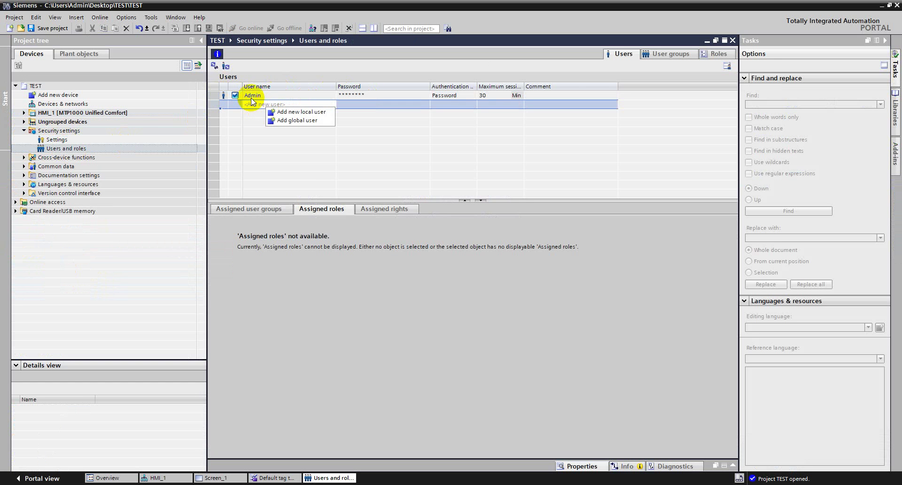
{"action": "right_click", "coordinate": [269, 104]}
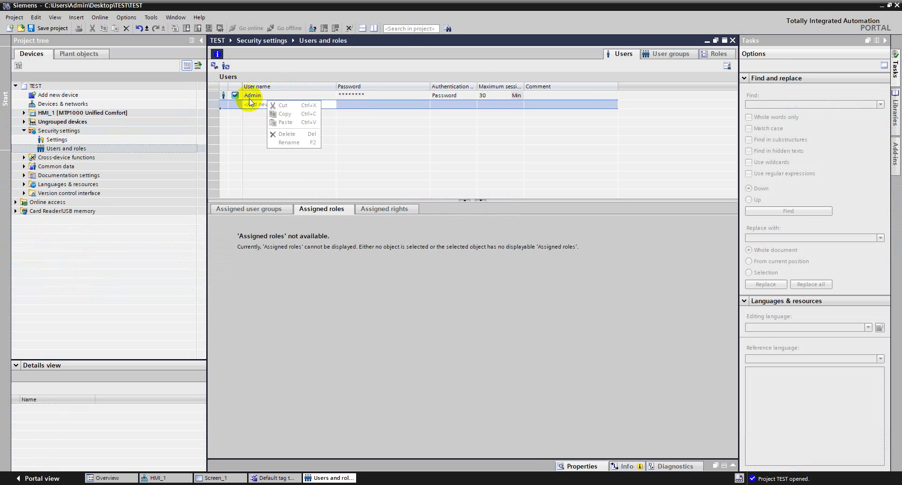
{"action": "left_click", "coordinate": [250, 96]}
{"action": "right_click", "coordinate": [249, 98]}
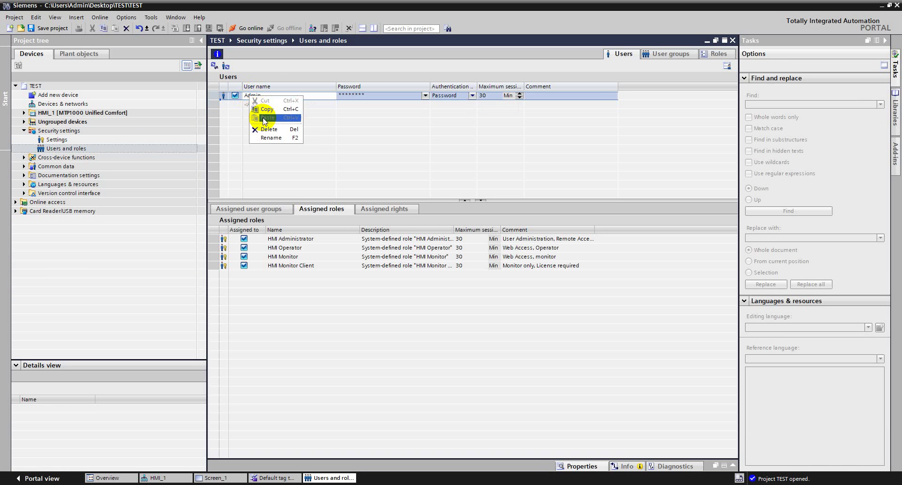
{"action": "left_click", "coordinate": [248, 104]}
{"action": "left_click", "coordinate": [249, 105]}
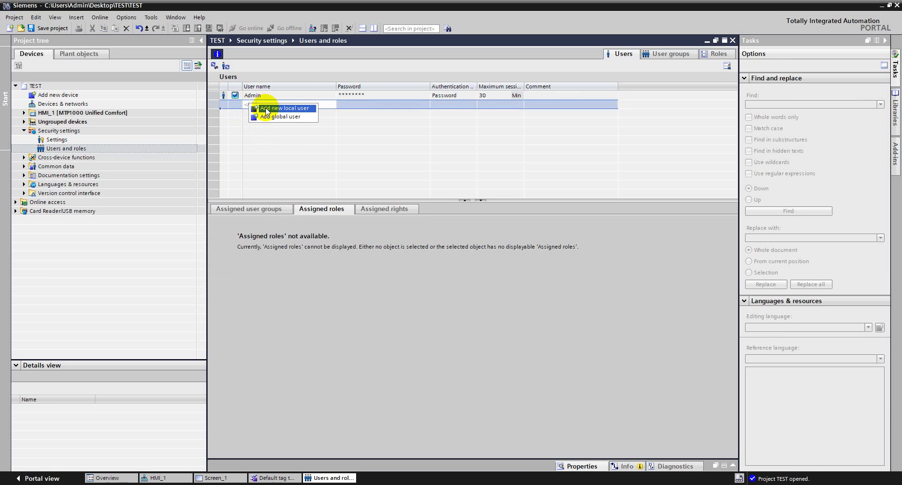
{"action": "left_click", "coordinate": [268, 109]}
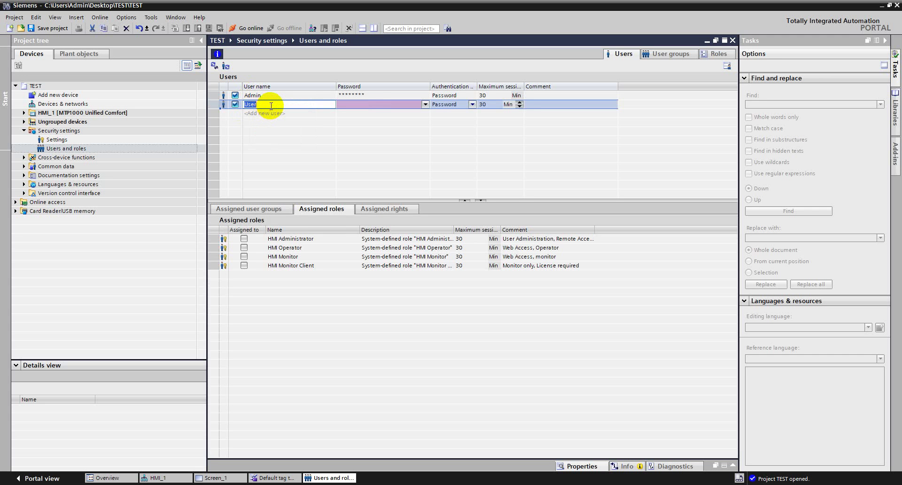
Enter a password and its confirmation for User
{"action": "left_click", "coordinate": [373, 107]}
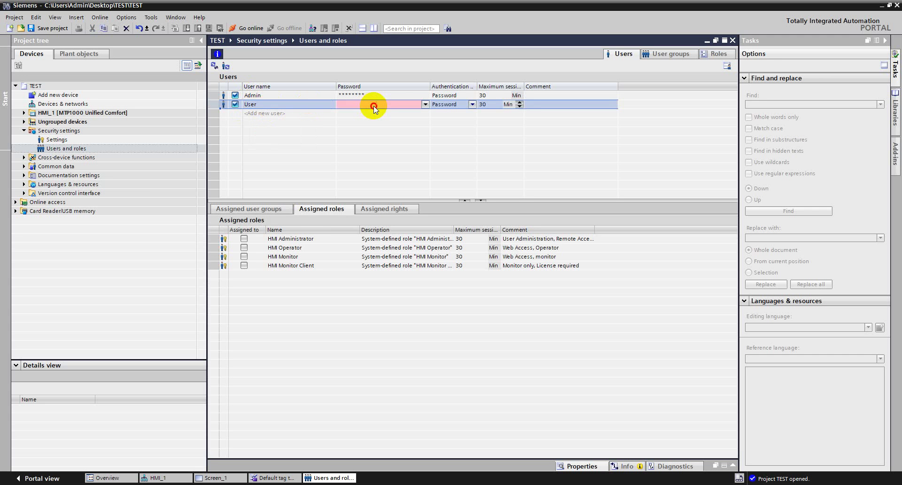
{"action": "left_click", "coordinate": [426, 105]}
{"action": "left_click", "coordinate": [443, 128]}
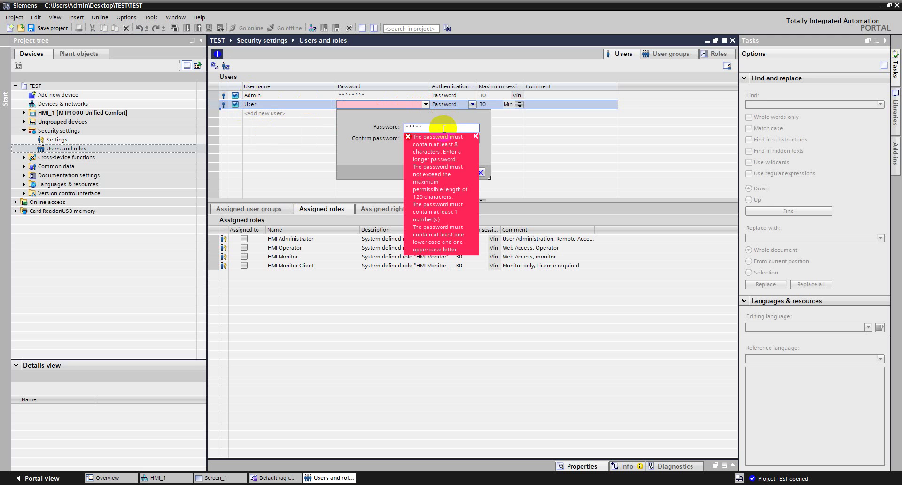
{"action": "type", "text": "Siemens"}
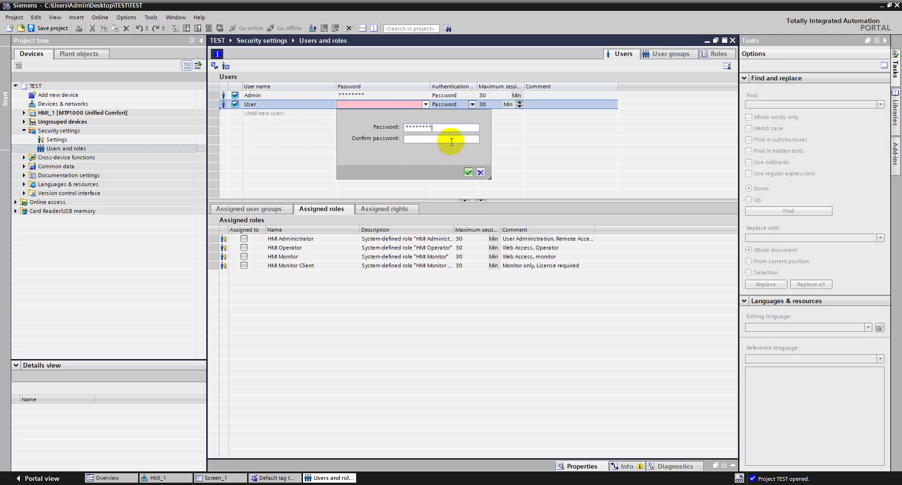
{"action": "type", "text": "1"}
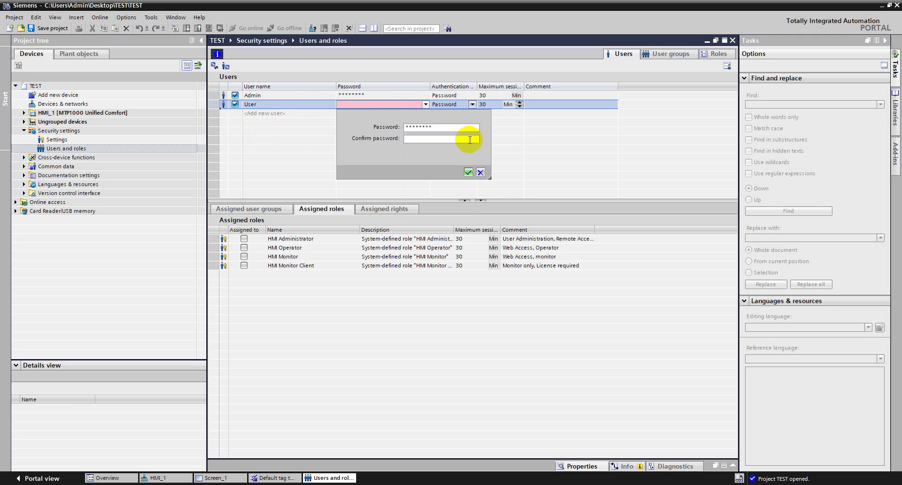
{"action": "left_click", "coordinate": [467, 139]}
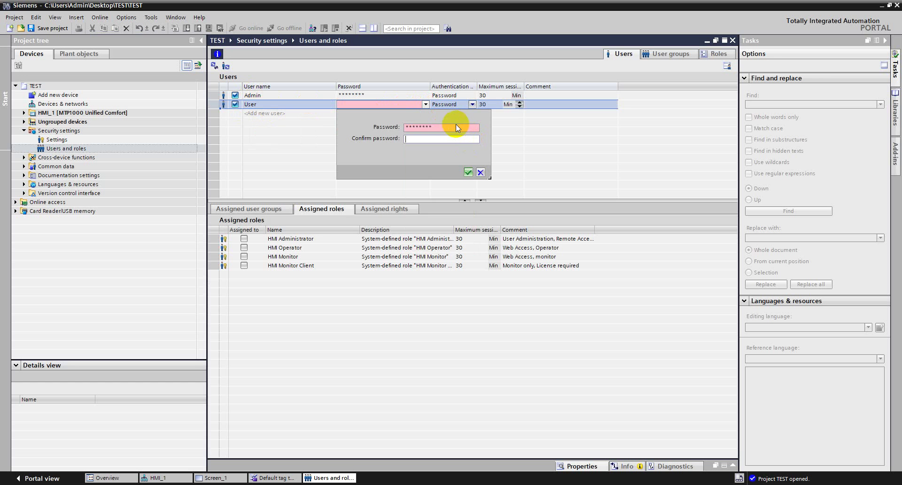
{"action": "left_click", "coordinate": [456, 125]}
{"action": "key", "text": "BackSpace"}
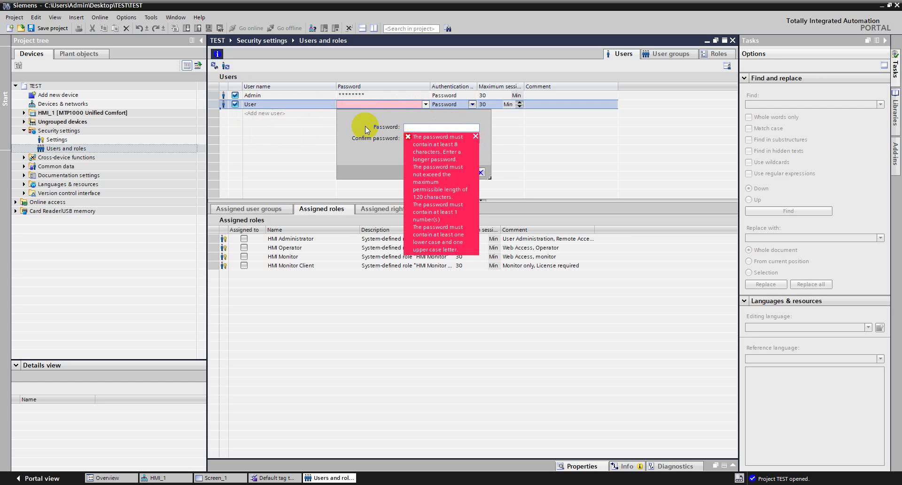
{"action": "type", "text": "*******"}
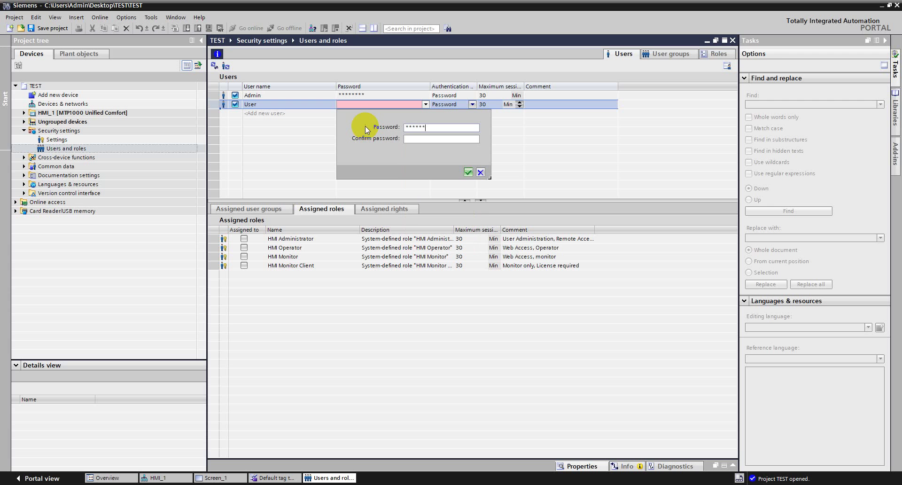
{"action": "type", "text": "**"}
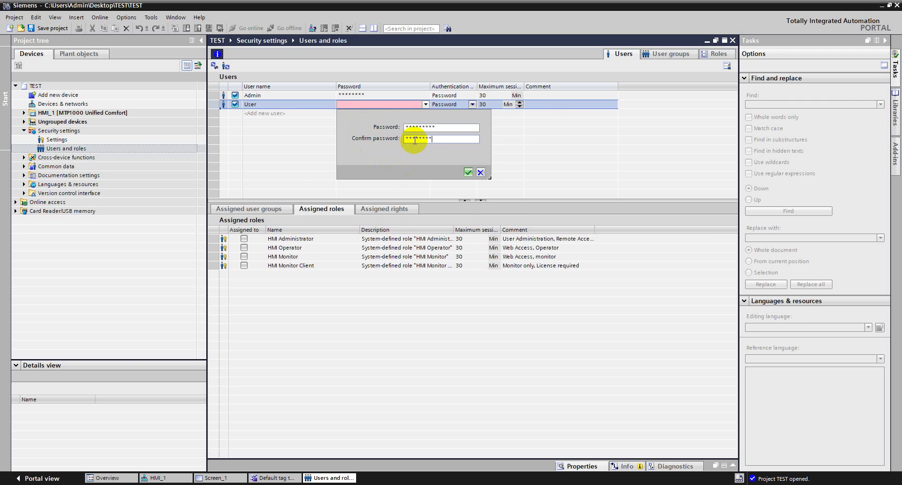
{"action": "left_click", "coordinate": [470, 169]}
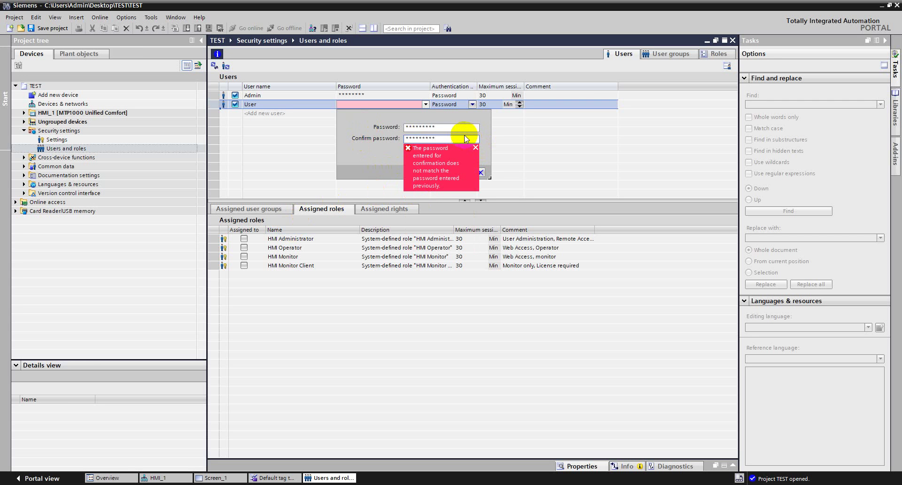
Correct the mismatched confirmation so both password entries match, and commit it
{"action": "left_click", "coordinate": [402, 140]}
{"action": "key", "text": "ctrl+a"}
{"action": "key", "text": "BackSpace"}
{"action": "type", "text": "*********"}
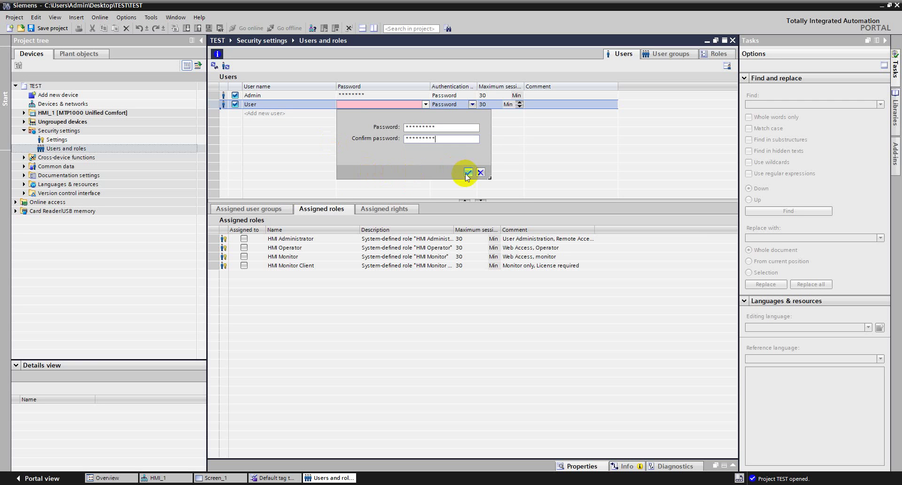
{"action": "left_click", "coordinate": [466, 173]}
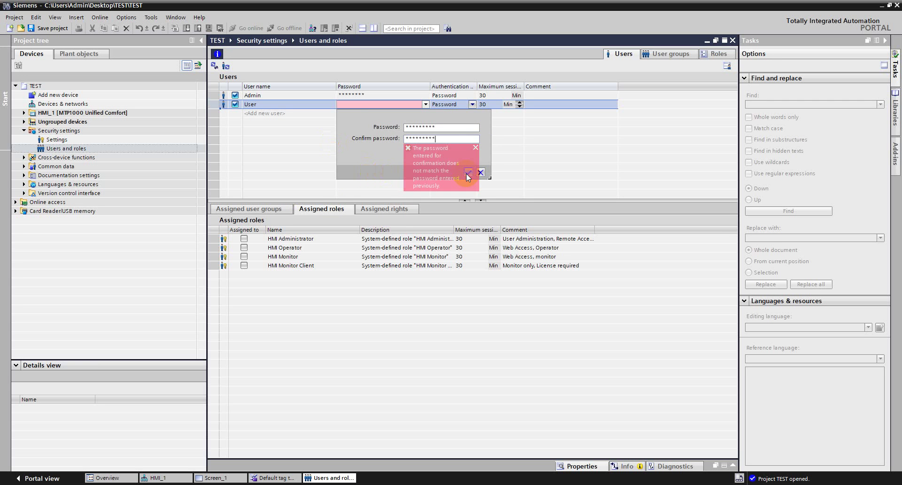
{"action": "left_click", "coordinate": [442, 125]}
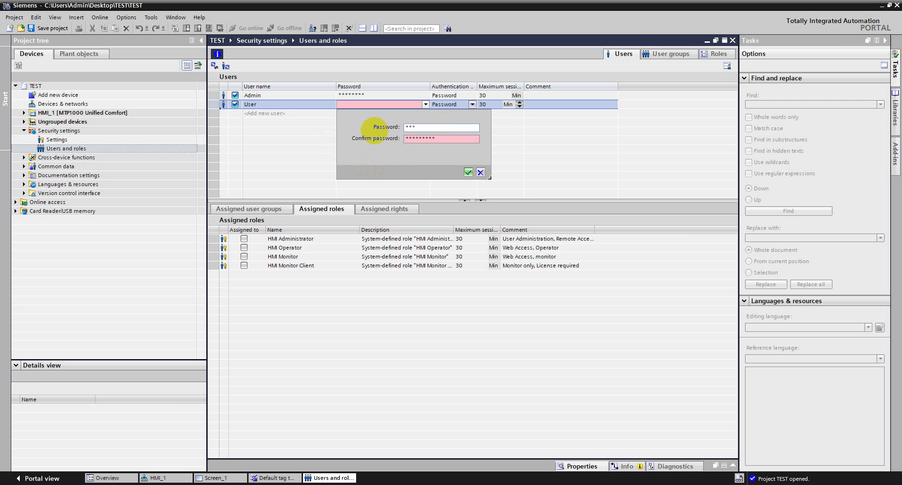
{"action": "type", "text": "1"}
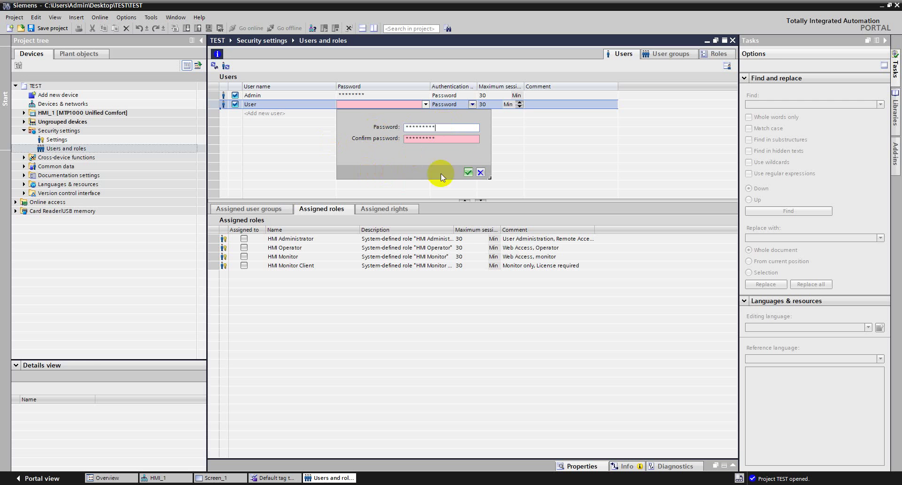
{"action": "left_click", "coordinate": [467, 172]}
{"action": "left_click", "coordinate": [449, 140]}
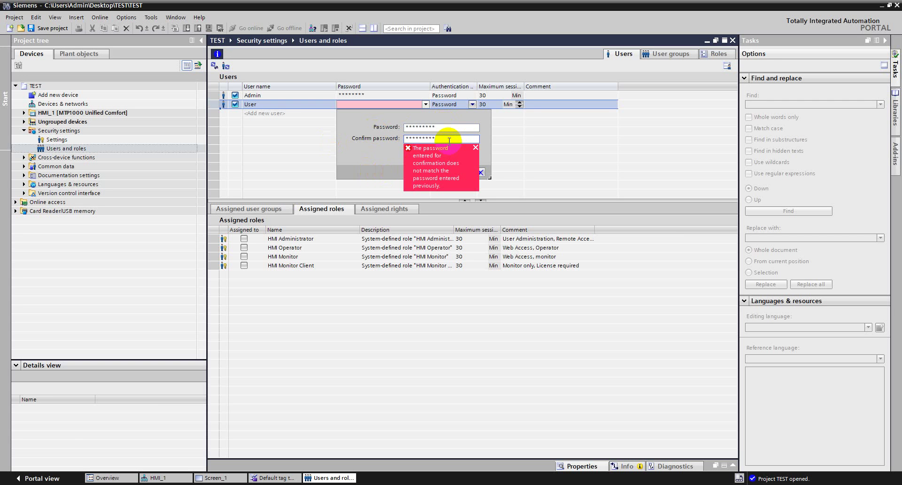
{"action": "key", "text": "Escape"}
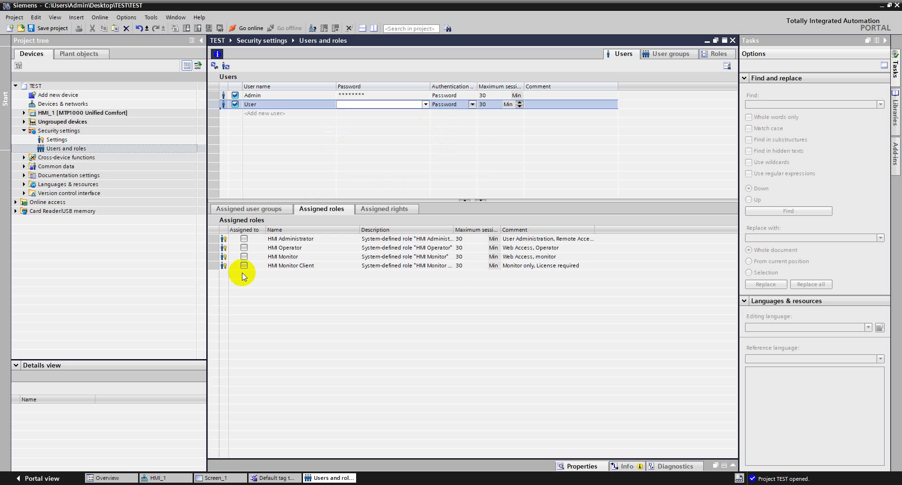
Give User the HMI Administrator, HMI Operator, HMI Monitor and HMI Monitor Client roles
{"action": "left_click", "coordinate": [244, 239]}
{"action": "left_click", "coordinate": [243, 248]}
{"action": "left_click", "coordinate": [244, 256]}
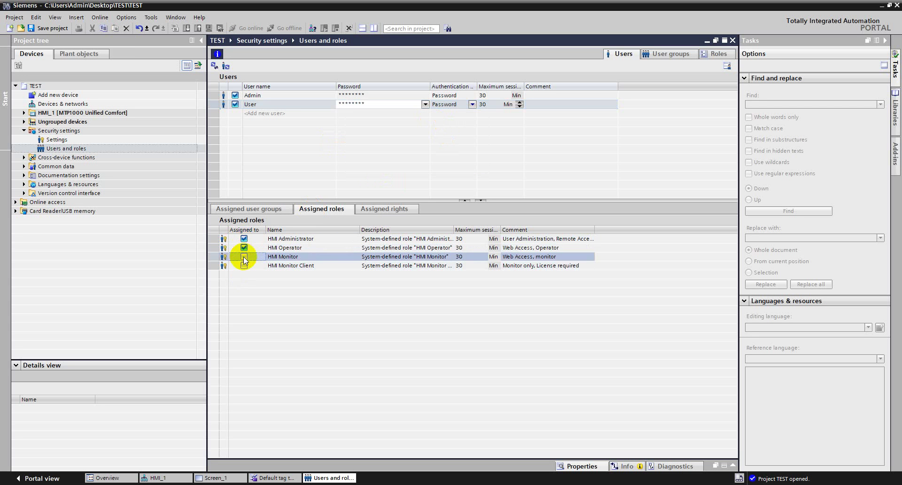
{"action": "left_click", "coordinate": [244, 265]}
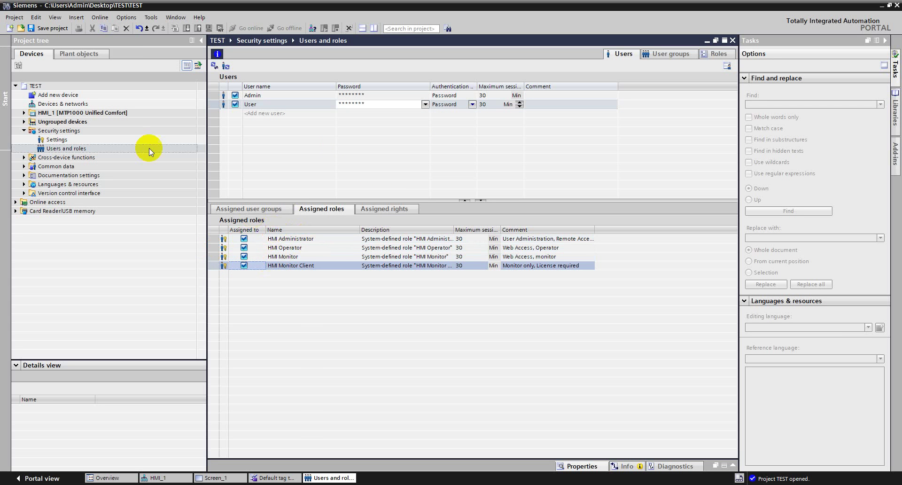
Compile the HMI_1 device and minimize TIA Portal
{"action": "left_click", "coordinate": [116, 113]}
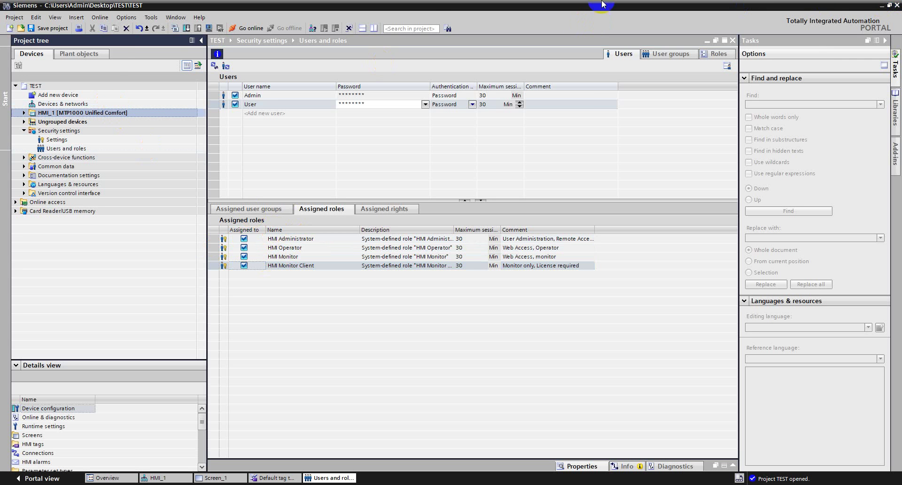
{"action": "left_click", "coordinate": [171, 28]}
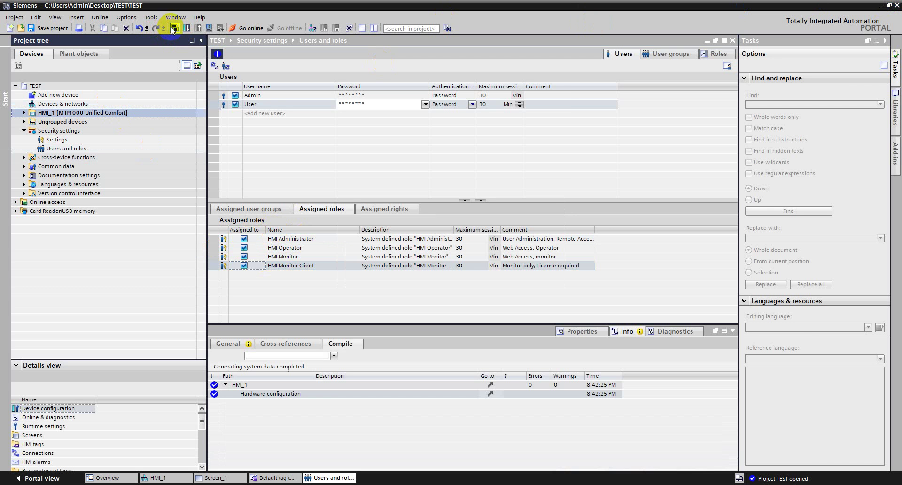
{"action": "left_click", "coordinate": [883, 6]}
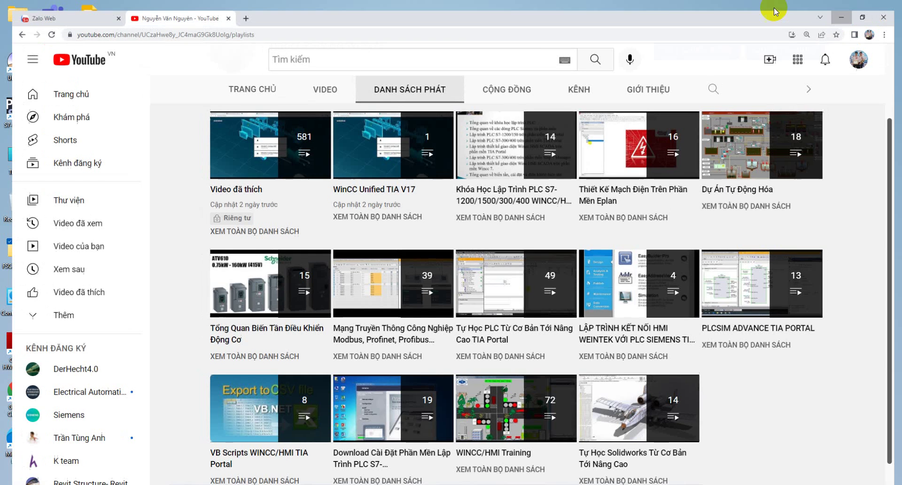
Launch WinCC Unified Configuration from the desktop and choose to create a new website certificate
{"action": "key", "text": "super+d"}
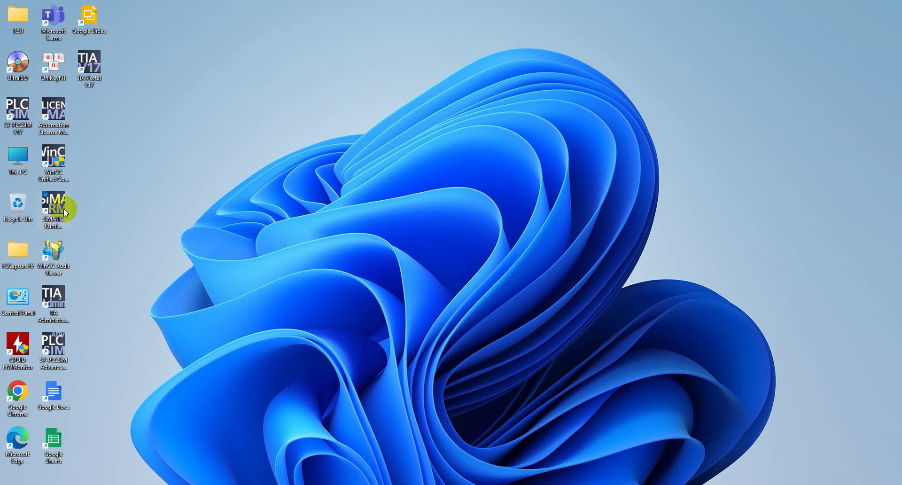
{"action": "left_click", "coordinate": [53, 170]}
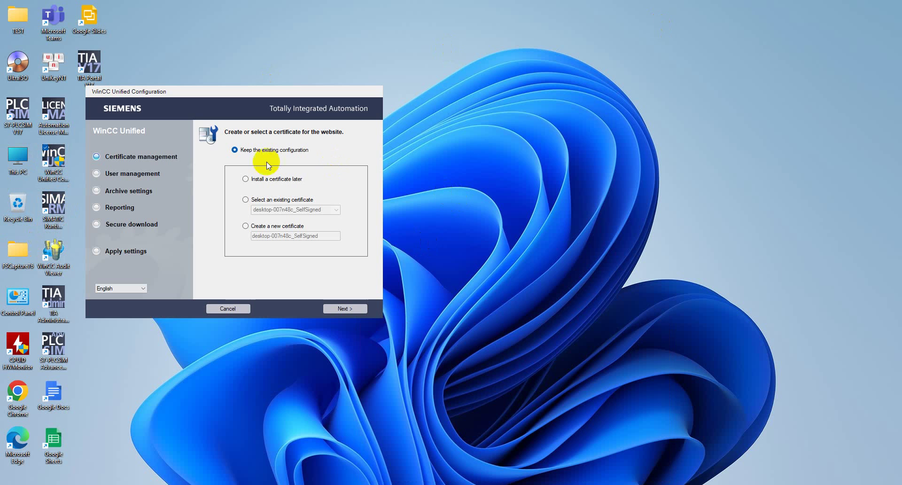
{"action": "left_click", "coordinate": [248, 226]}
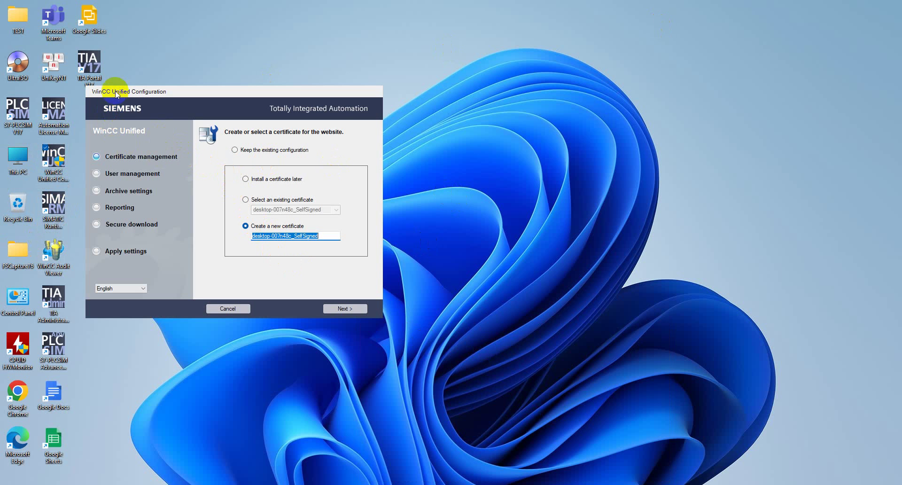
{"action": "left_click", "coordinate": [333, 310]}
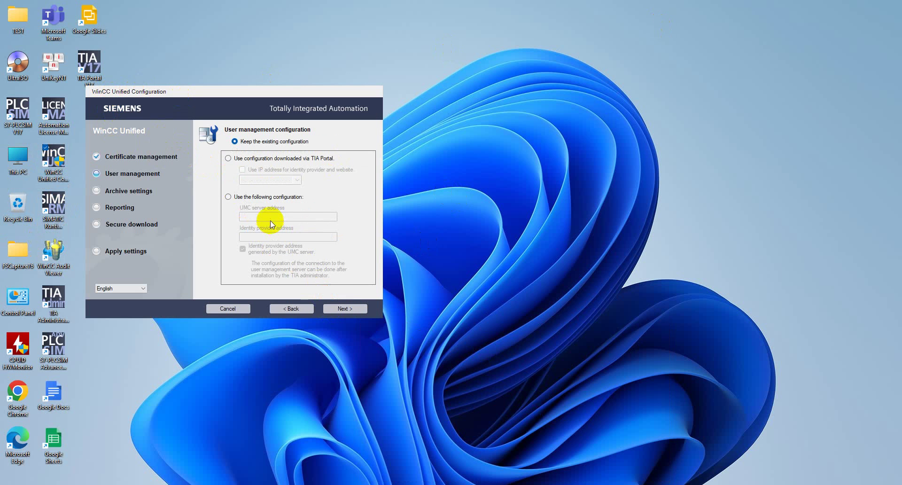
Set user management to the configuration downloaded via TIA Portal, without the IP address option
{"action": "left_click", "coordinate": [242, 159]}
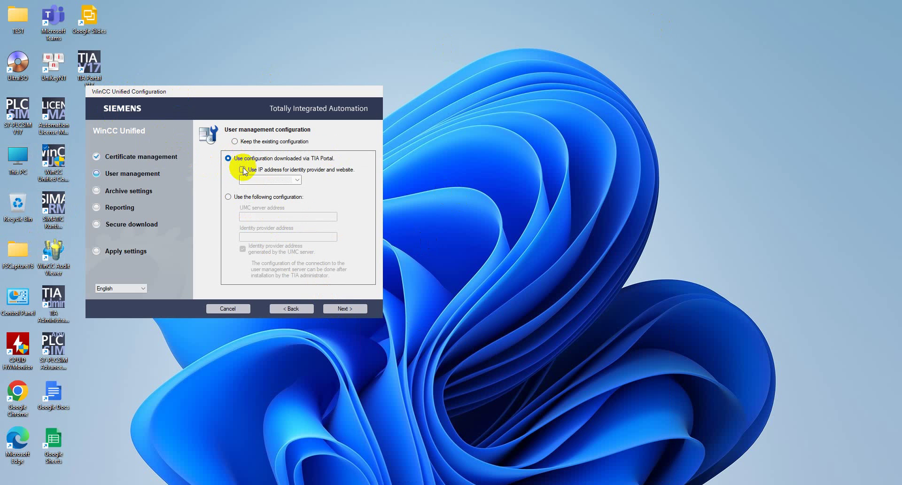
{"action": "left_click", "coordinate": [242, 169]}
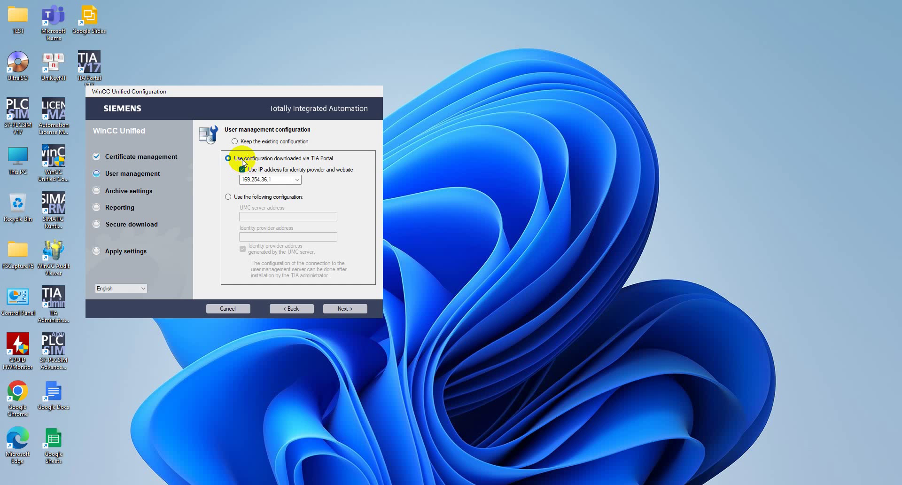
{"action": "left_click", "coordinate": [244, 142]}
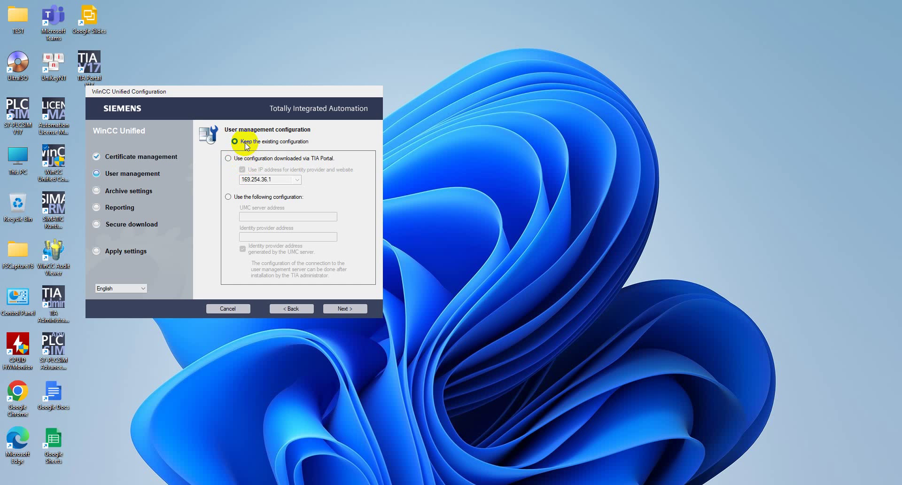
{"action": "left_click", "coordinate": [229, 158]}
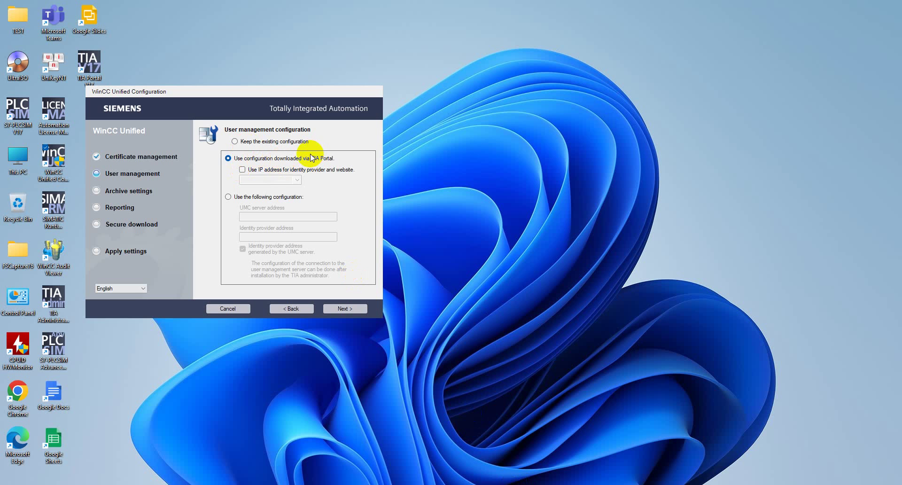
{"action": "left_click", "coordinate": [340, 309]}
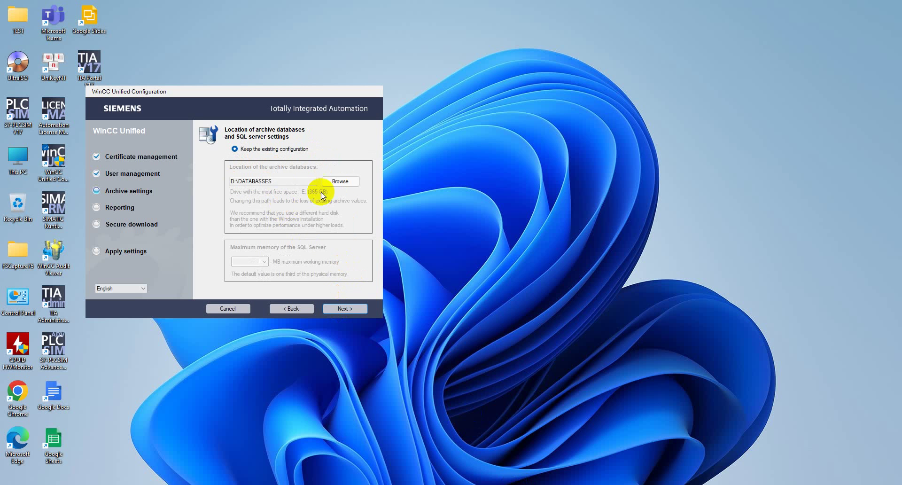
Keep the Archive, Reporting and Secure download defaults, apply the settings, then bring Chrome forward
{"action": "left_click", "coordinate": [349, 309]}
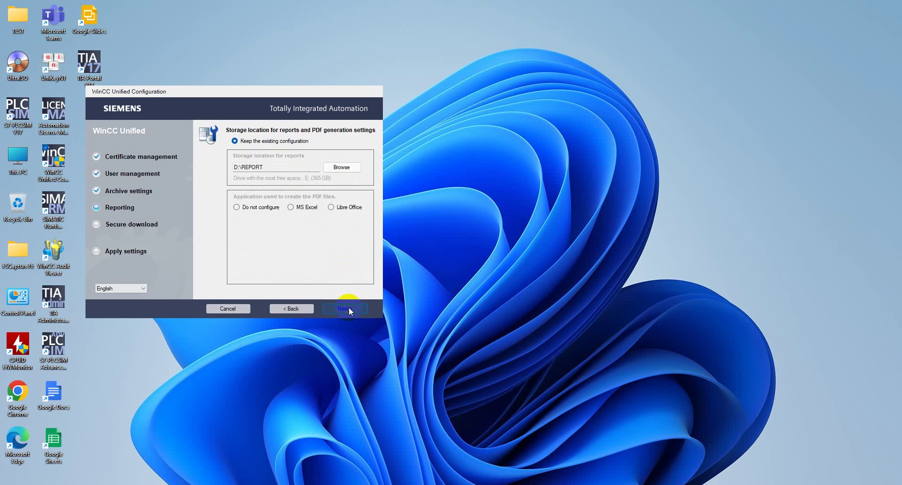
{"action": "left_click", "coordinate": [345, 309]}
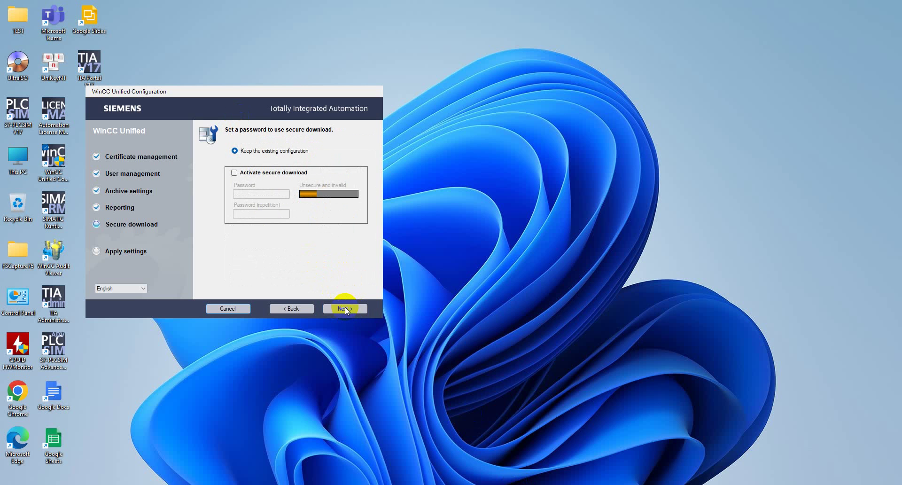
{"action": "left_click", "coordinate": [345, 308]}
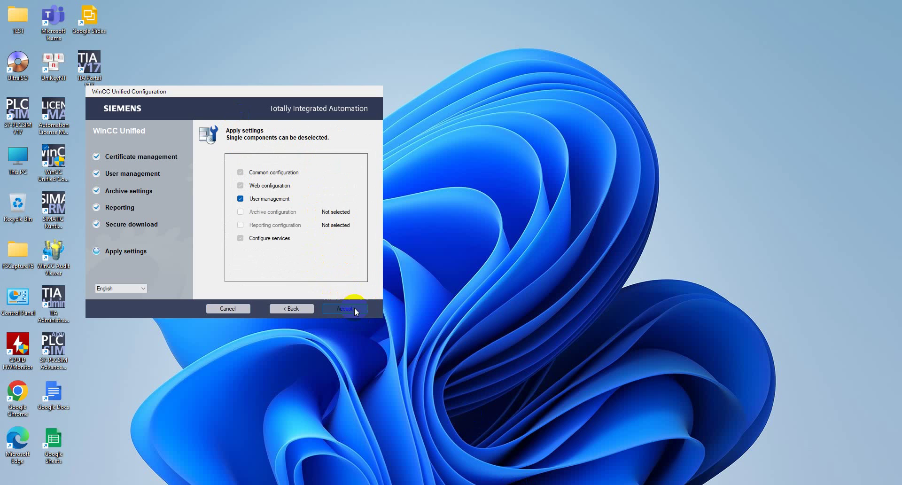
{"action": "left_click", "coordinate": [354, 309]}
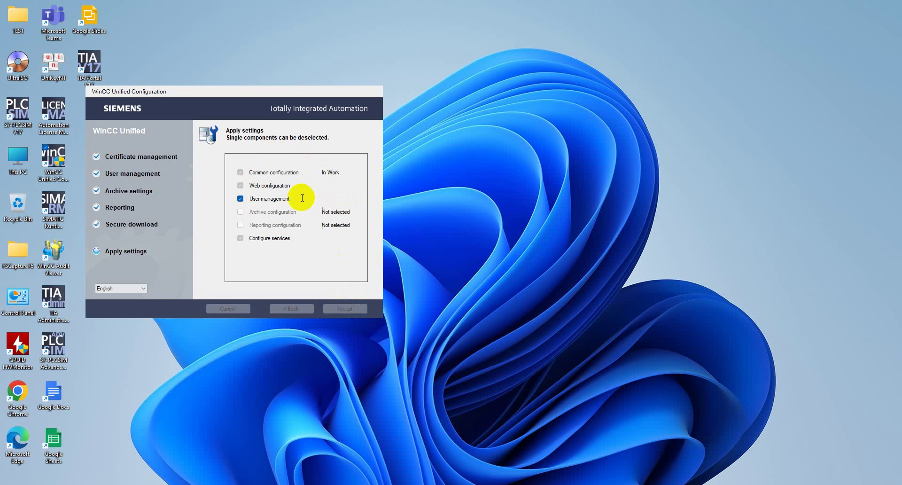
{"action": "left_click_drag", "start_coordinate": [218, 103], "coordinate": [342, 56]}
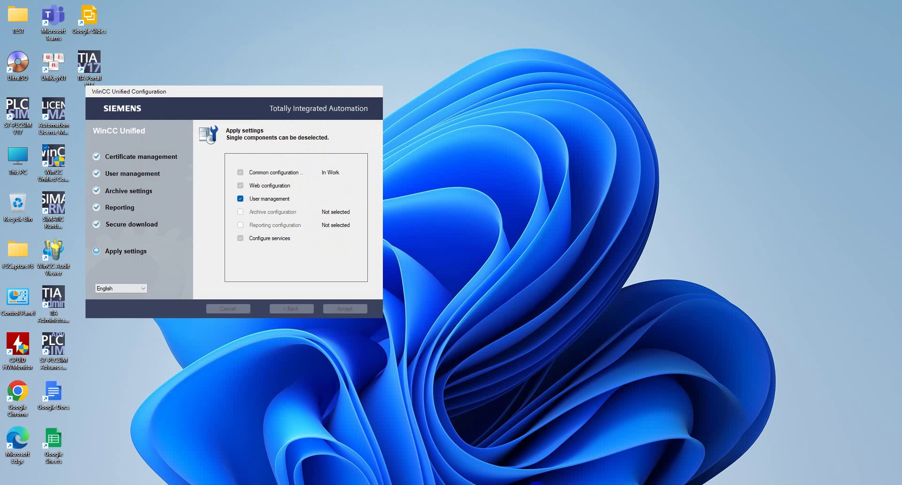
{"action": "left_click", "coordinate": [544, 446]}
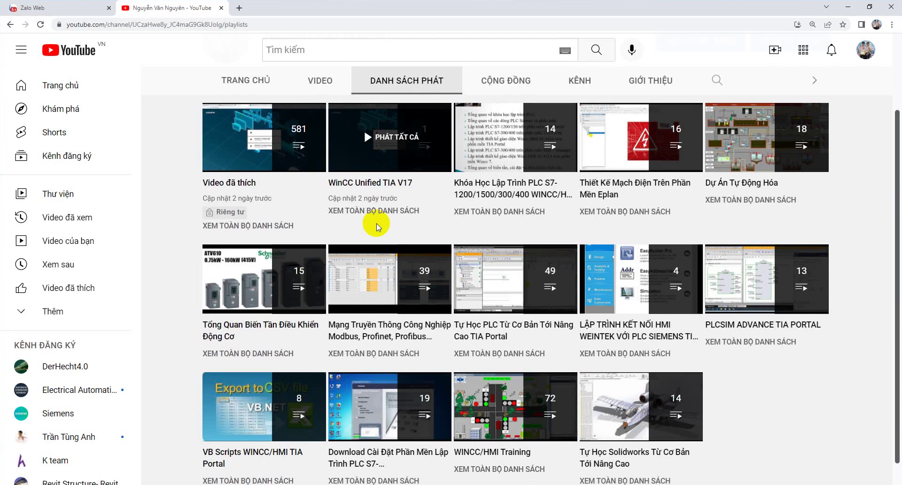
Preview and pause the PLC programming course playlist, close the miniplayer, and return to TIA Portal
{"action": "scroll", "coordinate": [376, 224], "scroll_direction": "up", "scroll_amount": 2}
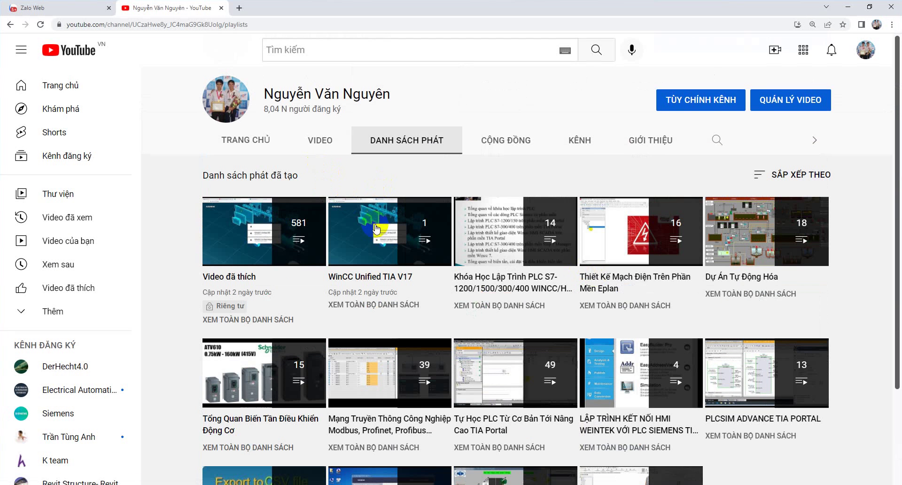
{"action": "left_click", "coordinate": [491, 281]}
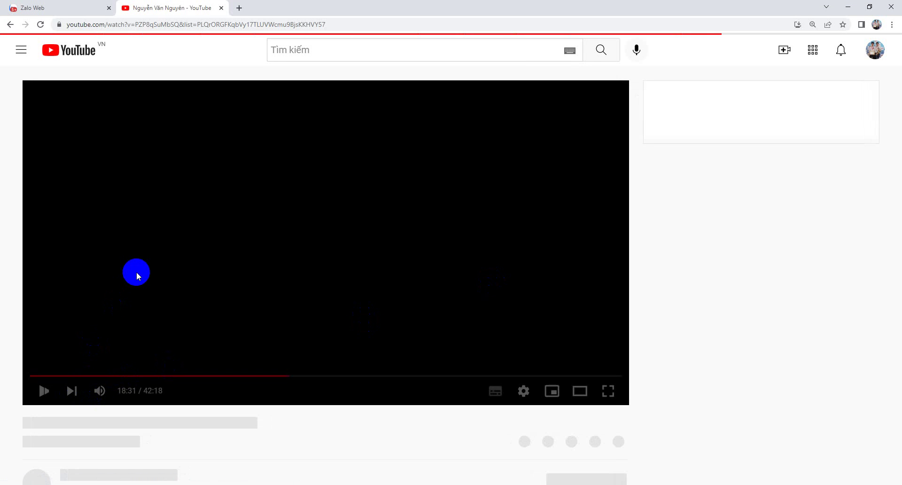
{"action": "left_click", "coordinate": [70, 395]}
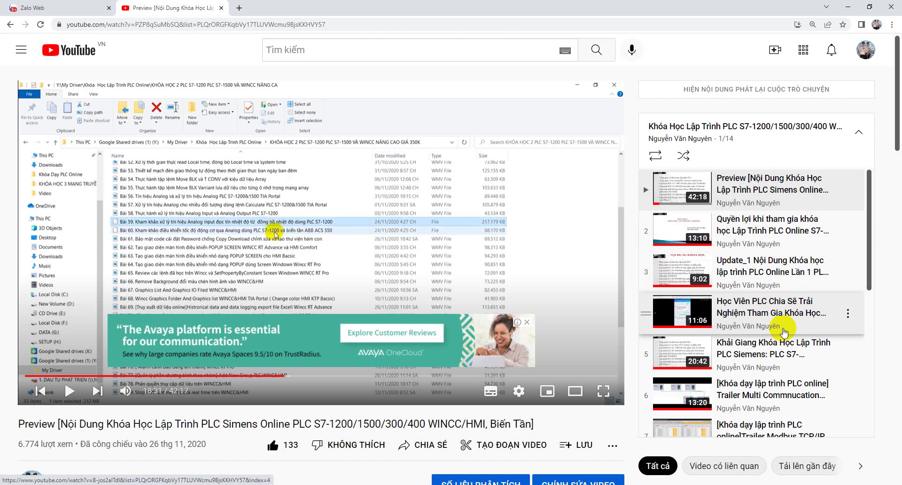
{"action": "scroll", "coordinate": [783, 331], "scroll_direction": "down", "scroll_amount": 2}
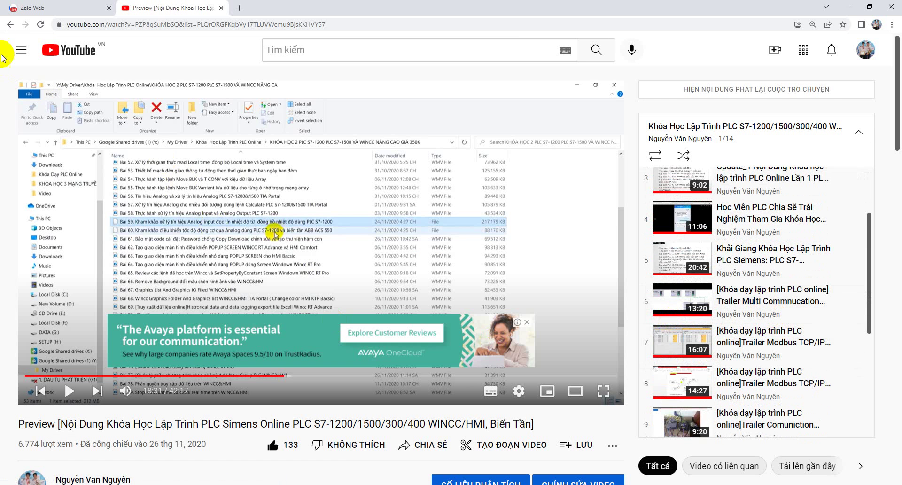
{"action": "left_click", "coordinate": [10, 24]}
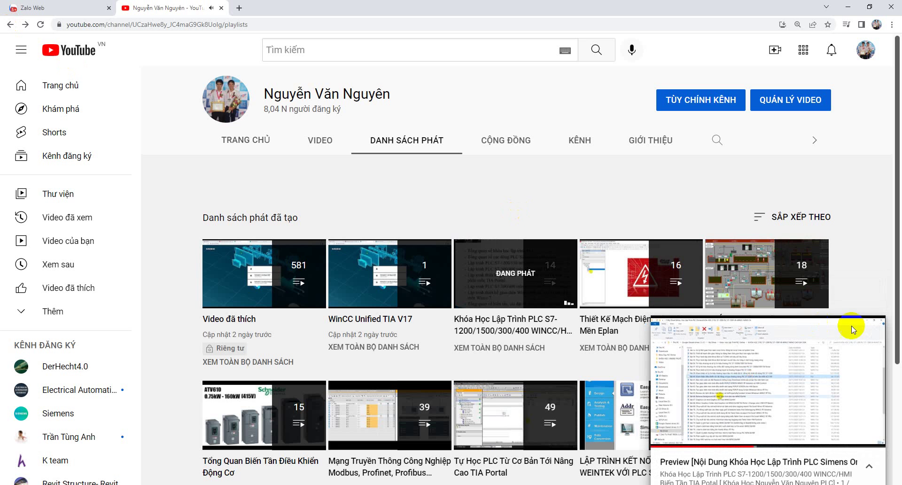
{"action": "left_click", "coordinate": [871, 329]}
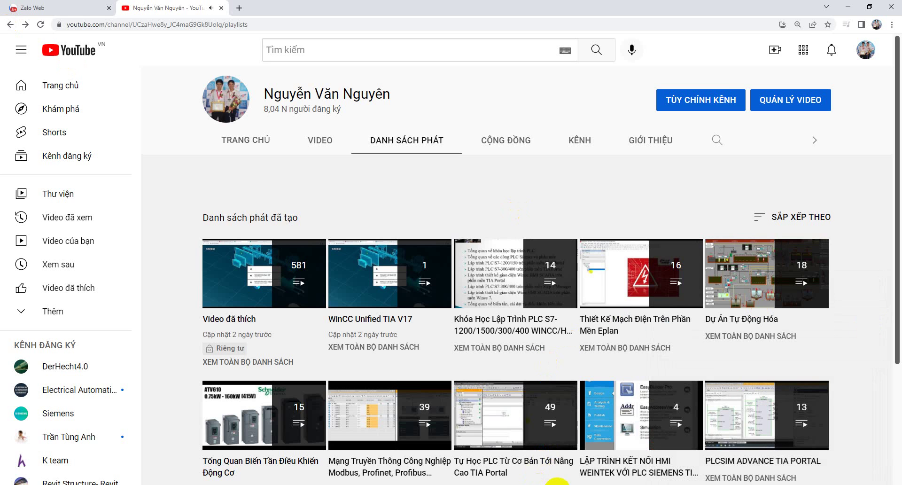
{"action": "left_click", "coordinate": [564, 481]}
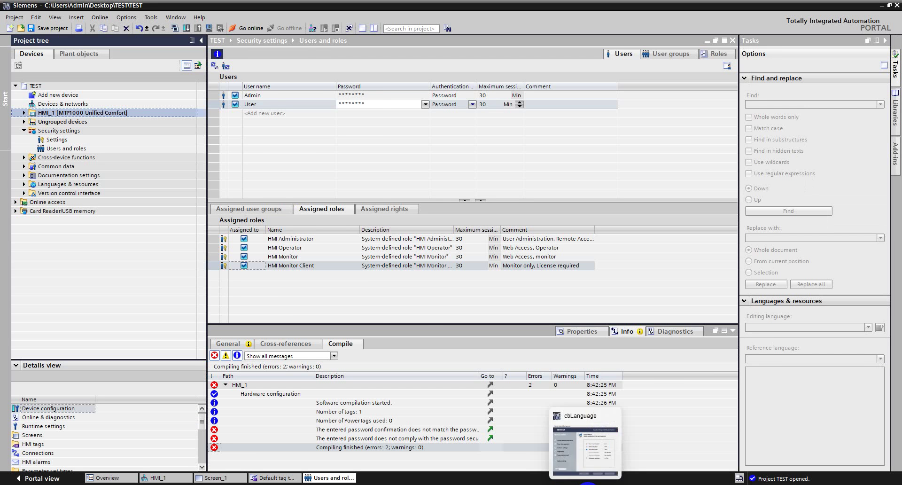
Finish the WinCC Unified Configuration wizard and jump from the password compile error to HMI_1's Runtime settings
{"action": "left_click", "coordinate": [584, 482]}
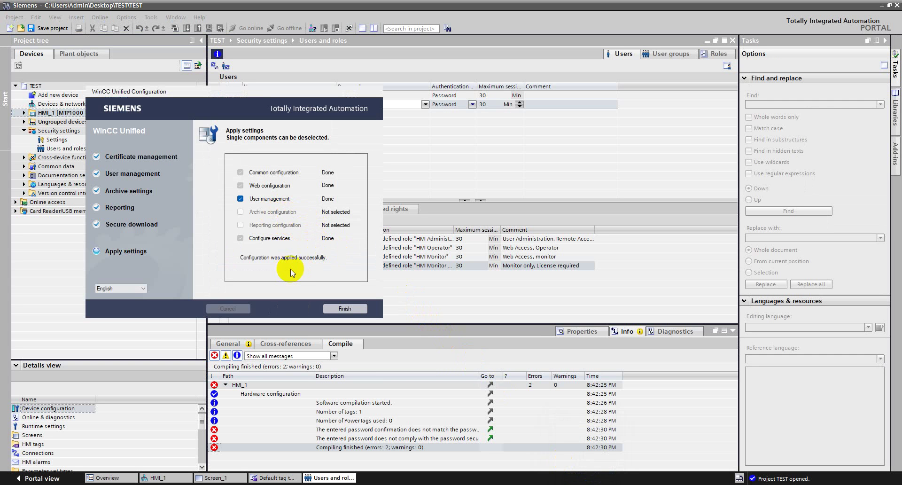
{"action": "left_click", "coordinate": [345, 309]}
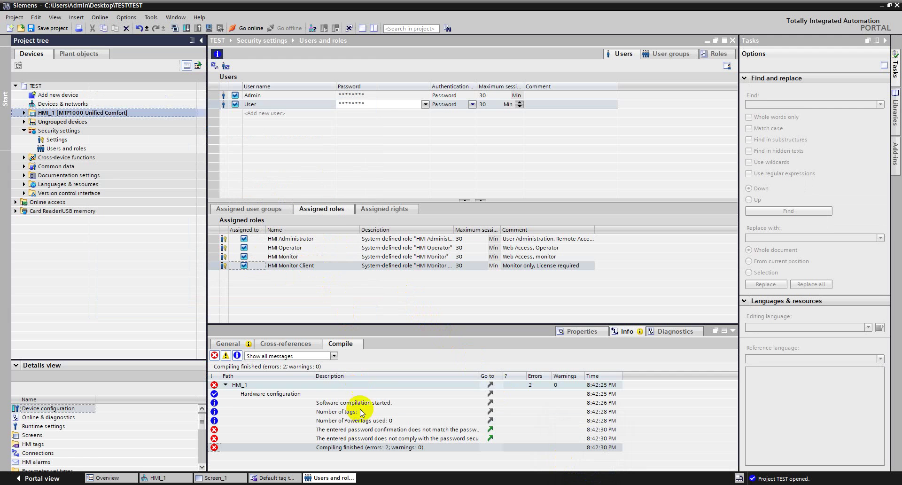
{"action": "double_click", "coordinate": [364, 432]}
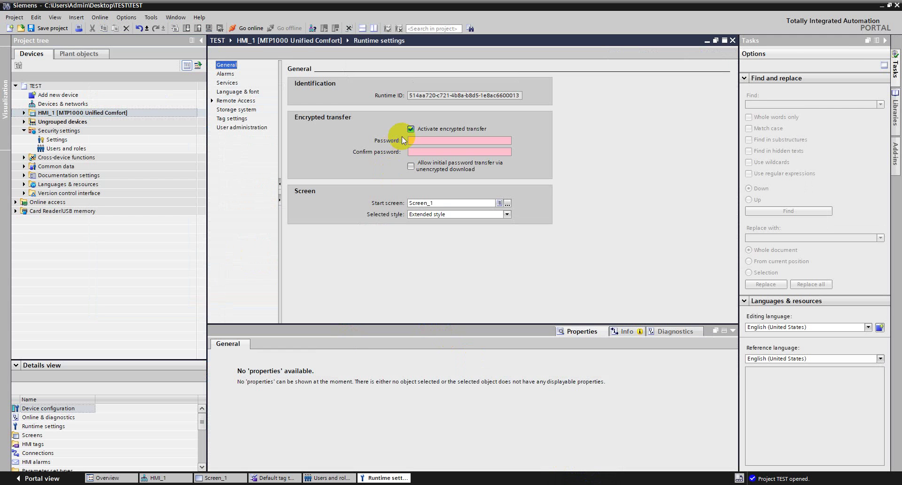
Disable encrypted transfer for HMI_1, then start its simulation from SIMATIC Runtime Manager
{"action": "left_click", "coordinate": [410, 129]}
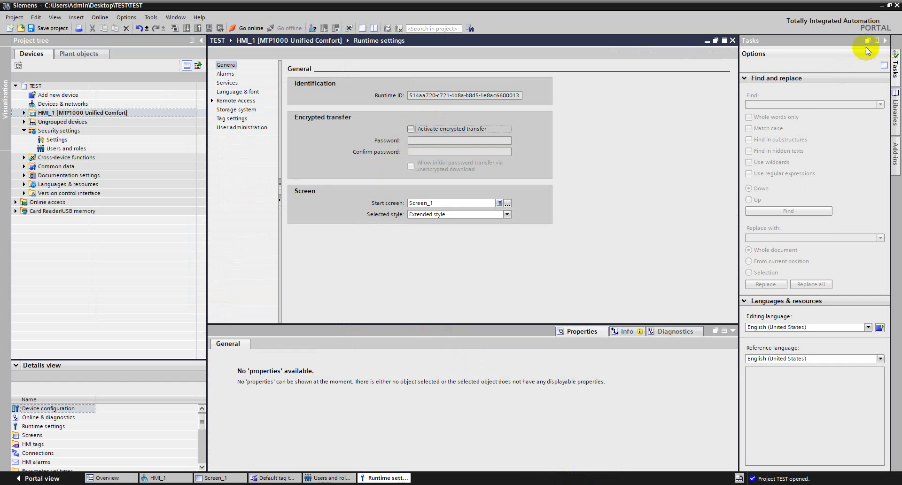
{"action": "left_click", "coordinate": [881, 7]}
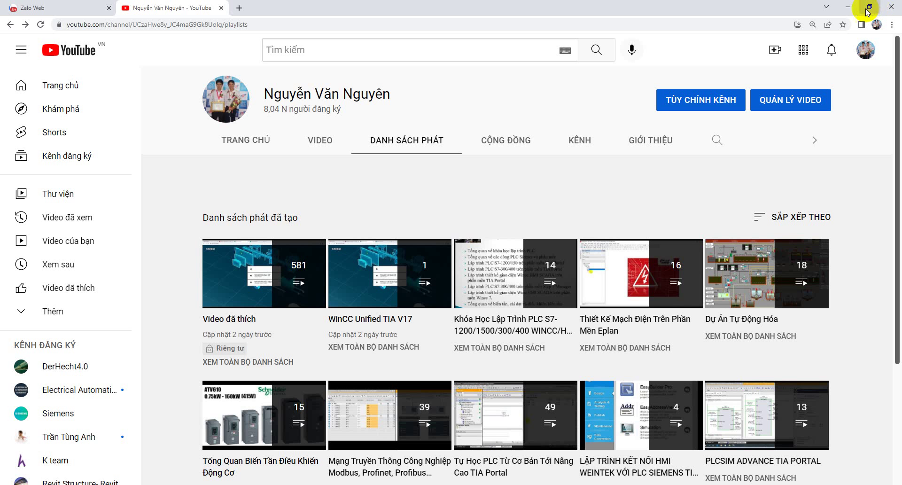
{"action": "left_click", "coordinate": [841, 10]}
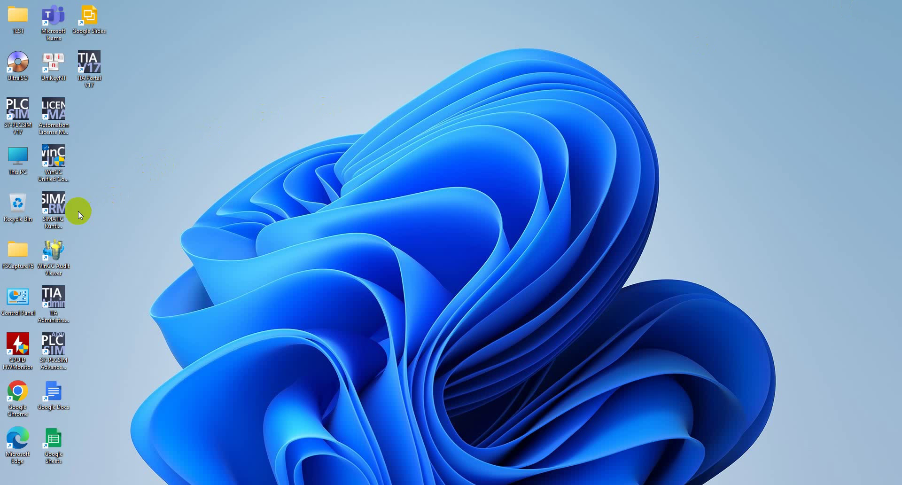
{"action": "double_click", "coordinate": [54, 210]}
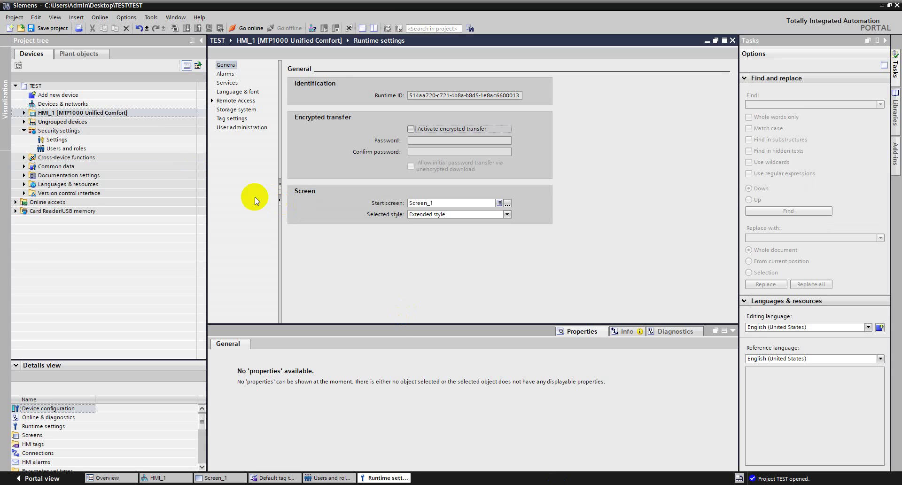
{"action": "left_click", "coordinate": [136, 112]}
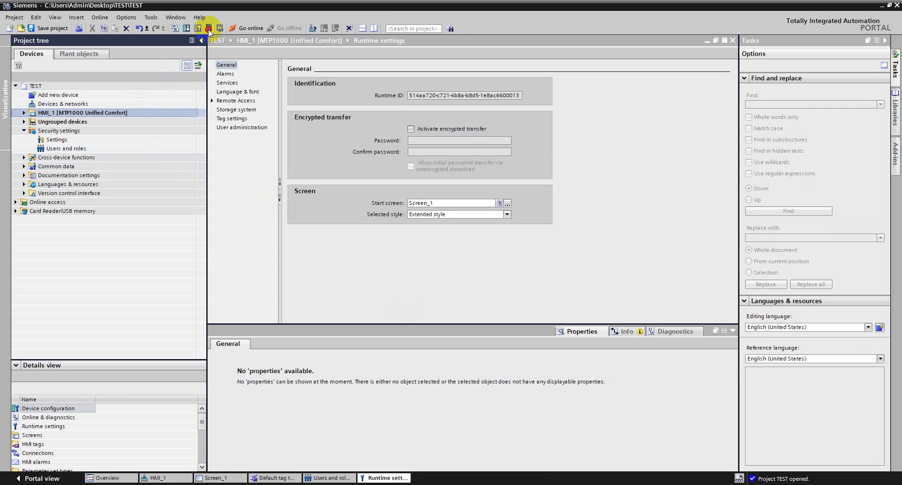
{"action": "left_click", "coordinate": [208, 29]}
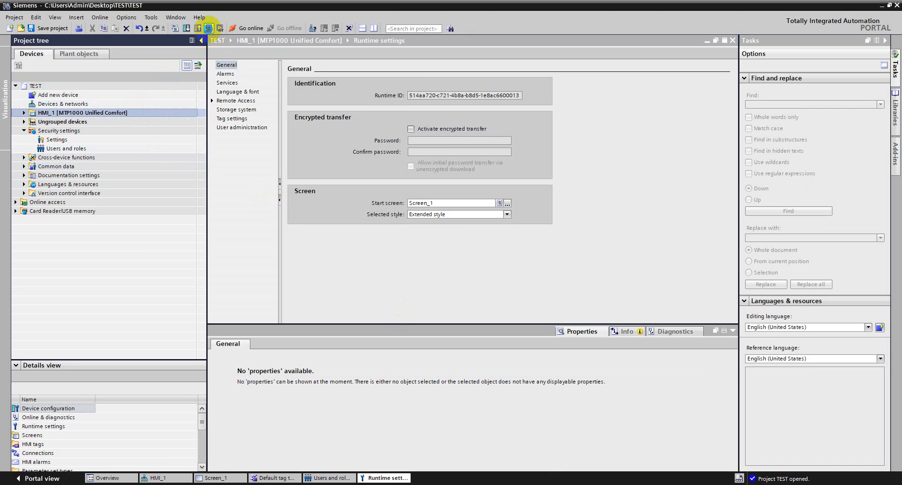